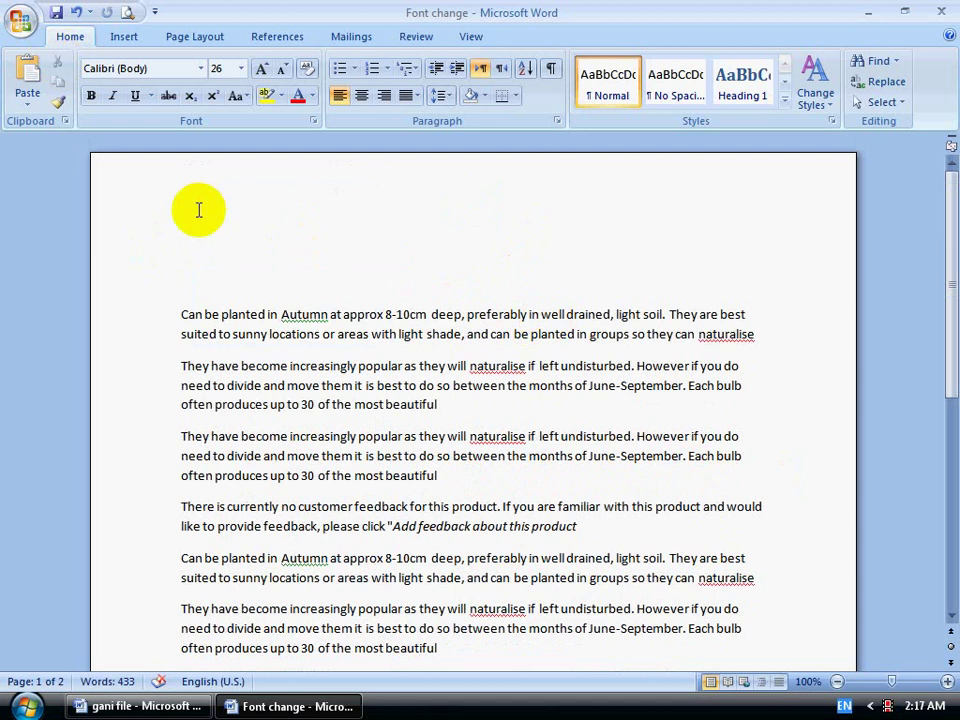
- Insert the Winter picture from the Sample Pictures folder in the blank space above the first paragraph
click(180, 255)
click(125, 37)
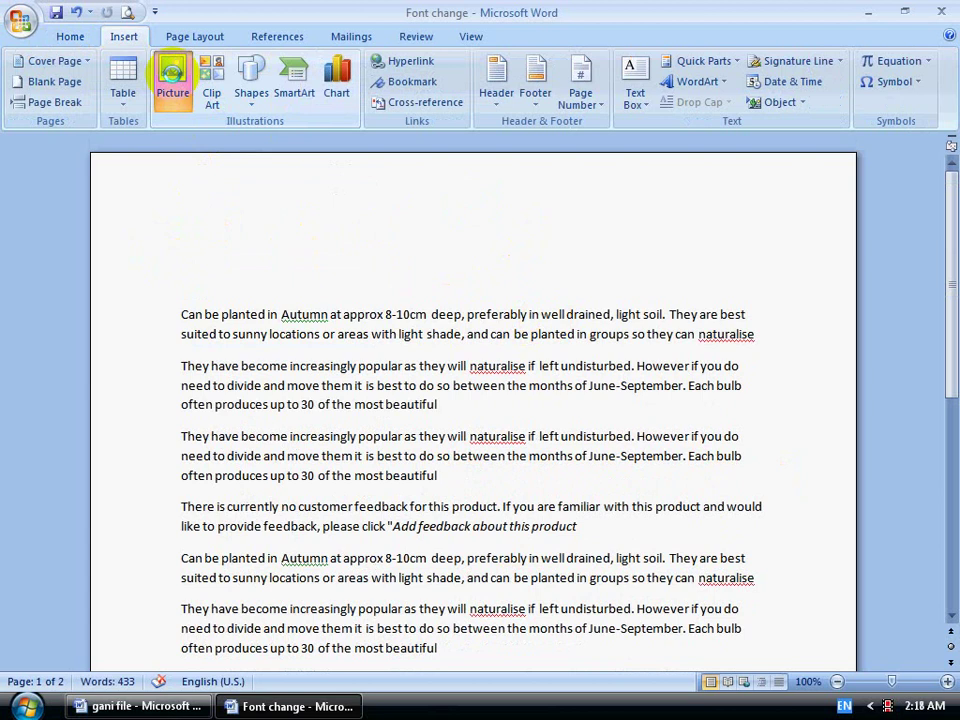
click(172, 72)
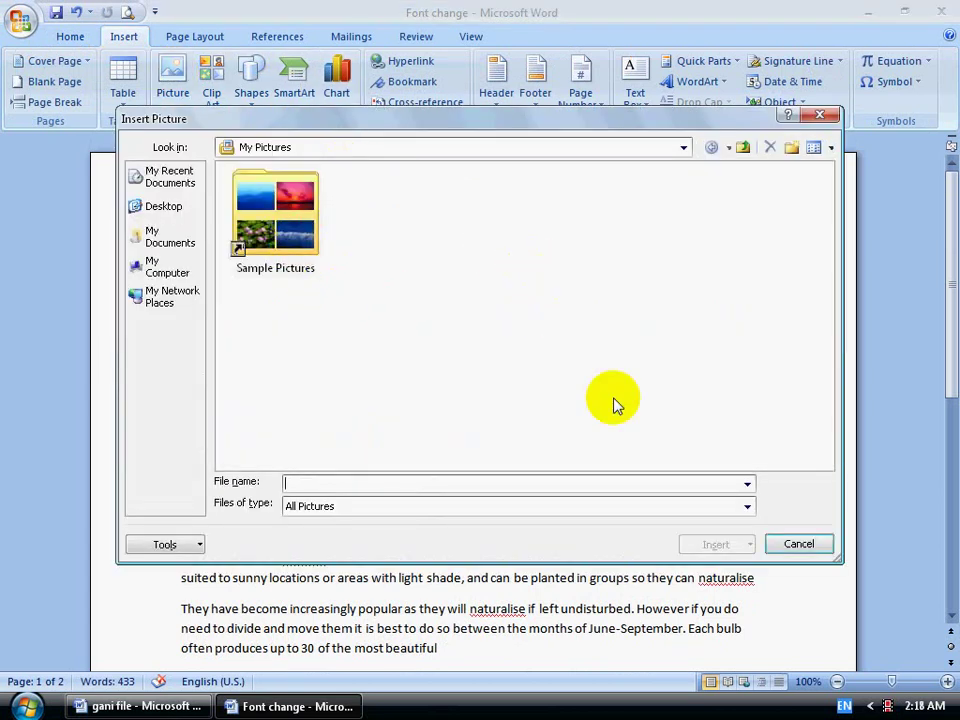
click(716, 544)
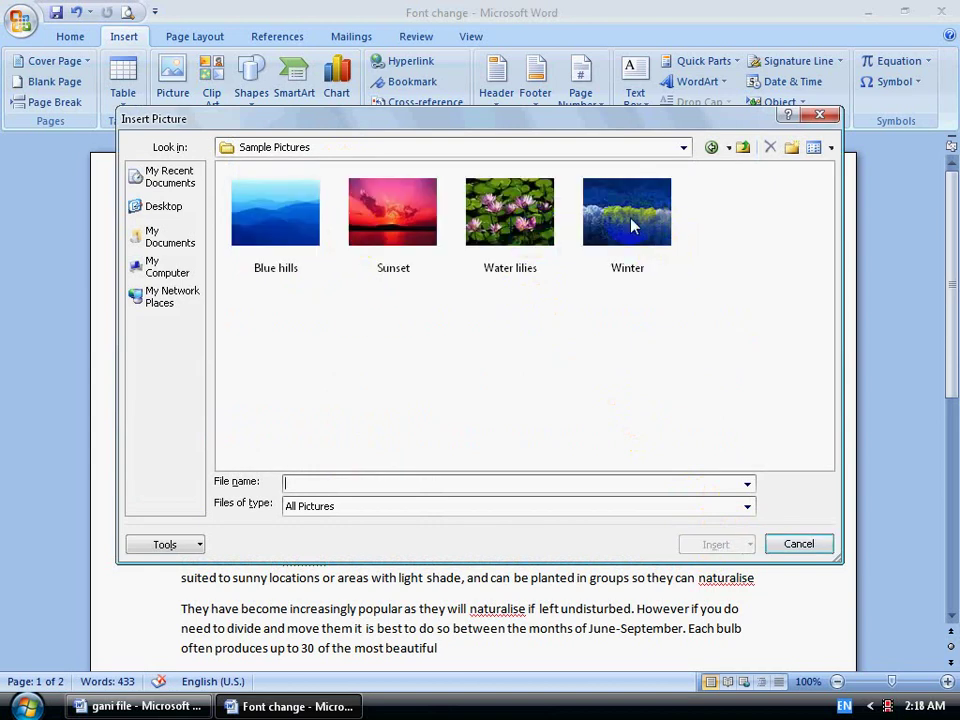
click(616, 231)
click(718, 544)
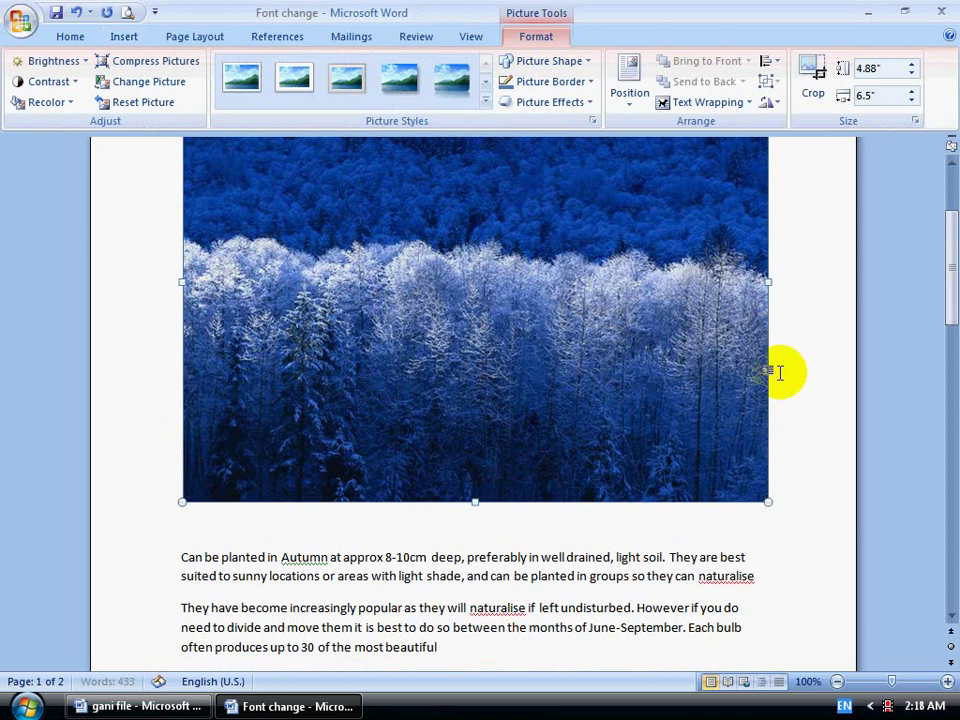
- Shrink the winter picture proportionally to about 3.76" high and 5.01" wide
drag(769, 503, 670, 278)
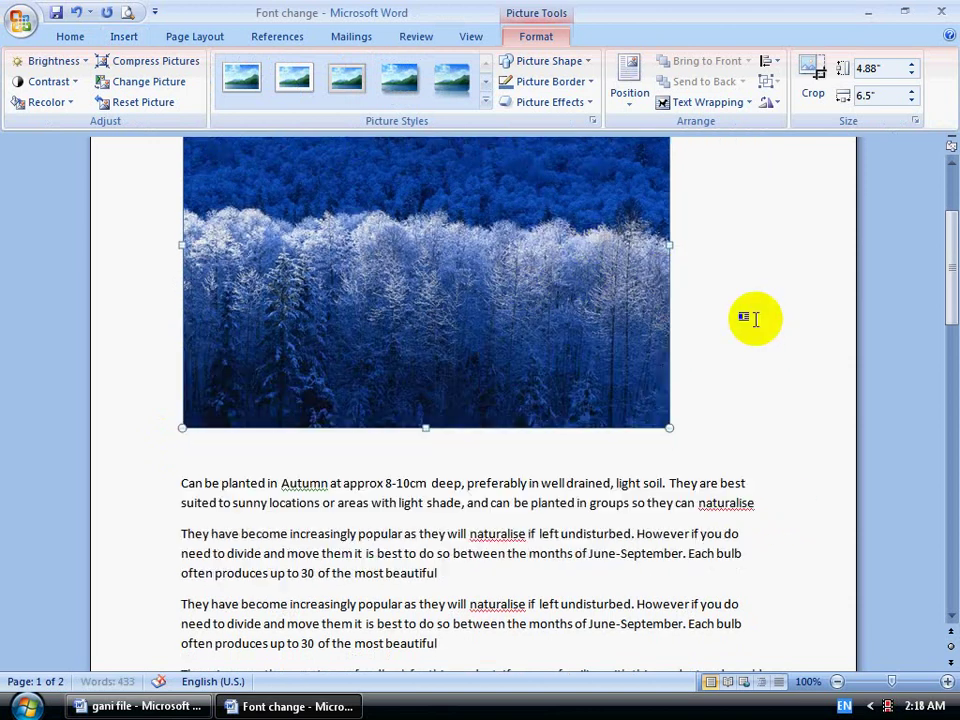
scroll(752, 318, up, 3)
drag(670, 607, 637, 512)
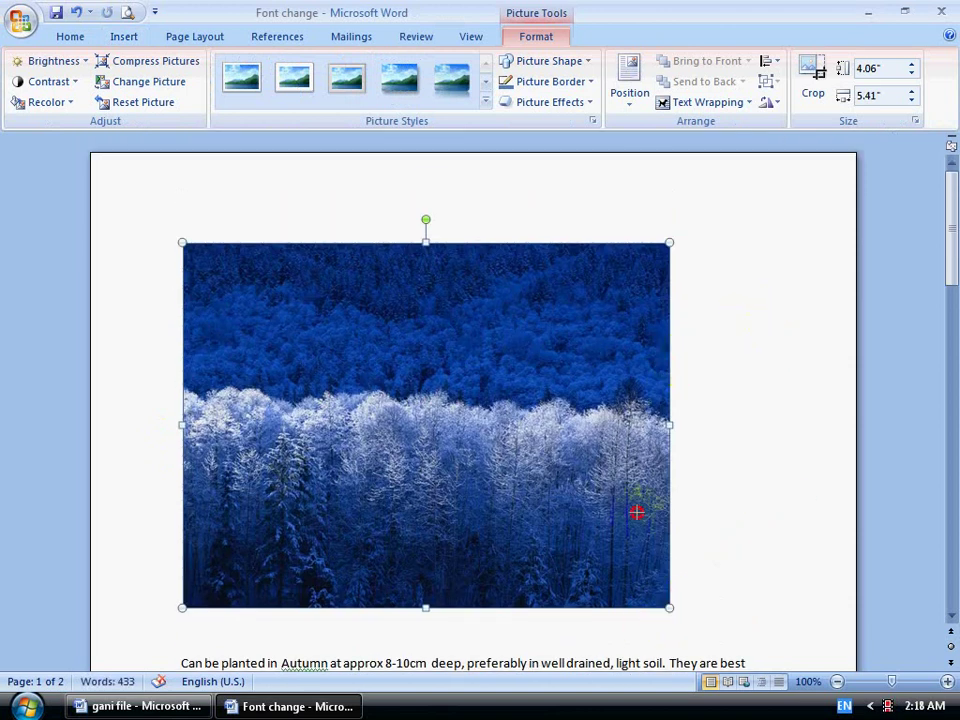
drag(628, 430, 626, 403)
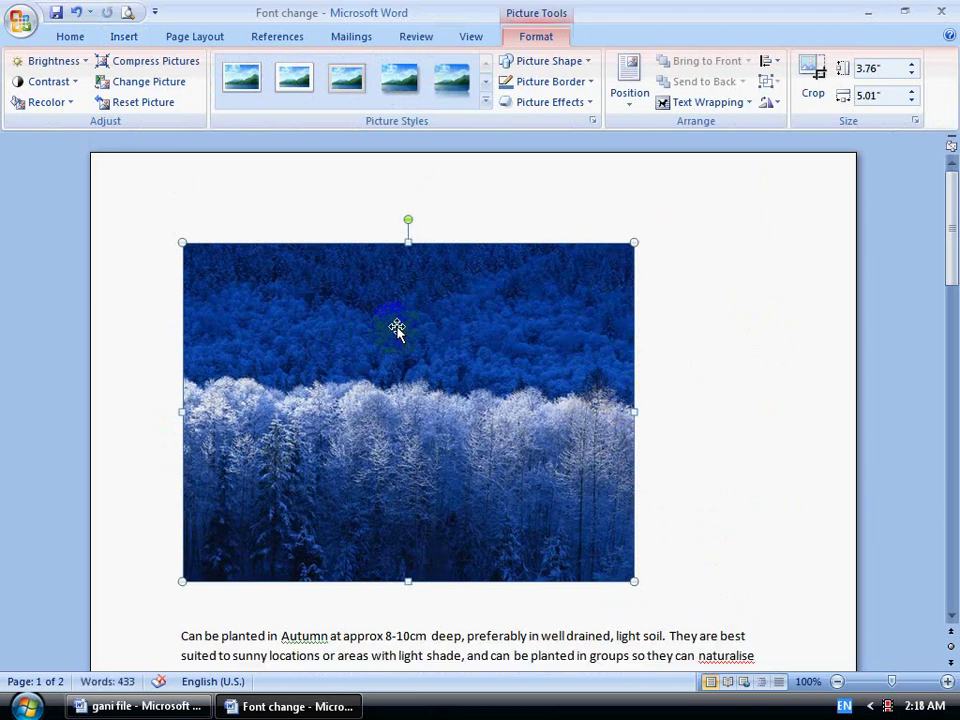
- Try to move the picture freely on the page while it is in line with the text
scroll(700, 272, down, 1)
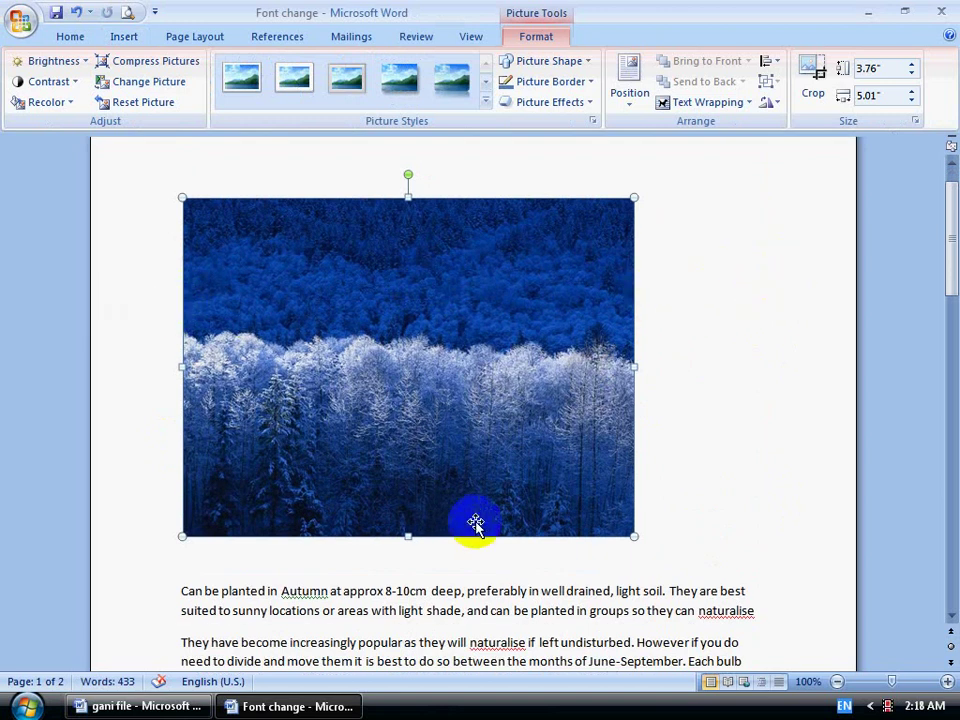
drag(429, 332, 315, 302)
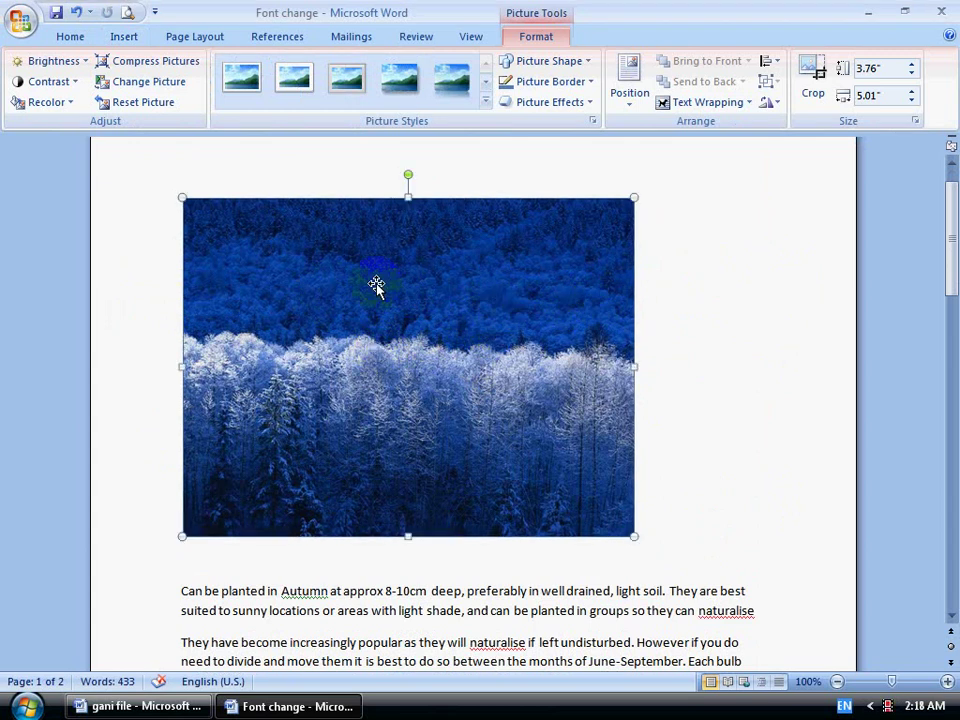
scroll(380, 285, down, 2)
click(391, 285)
drag(464, 316, 450, 301)
scroll(163, 275, up, 3)
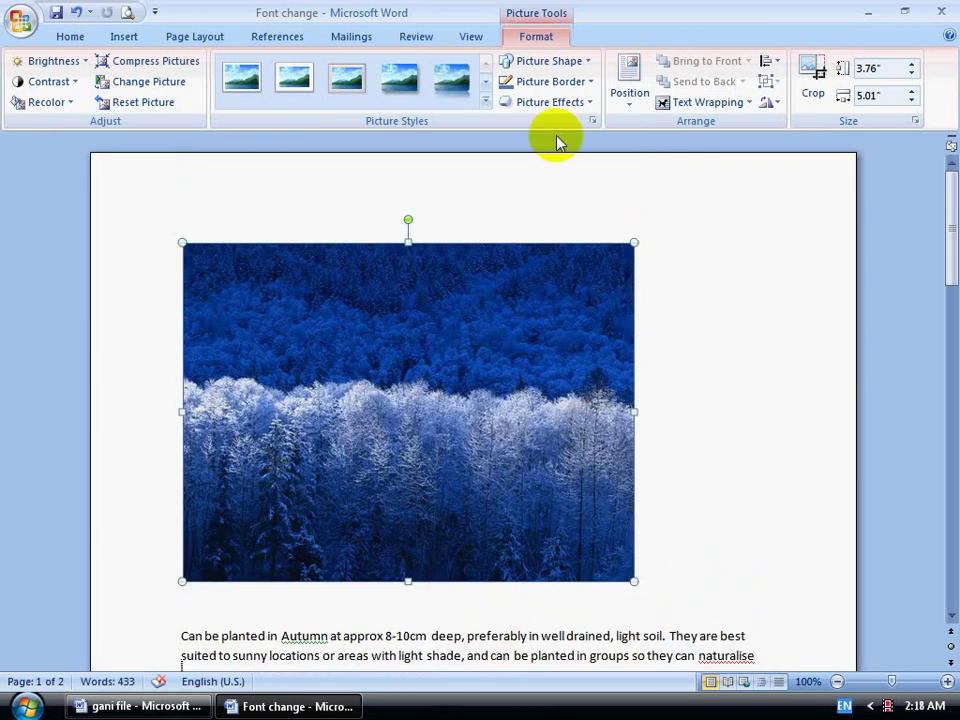
- Set the picture's text wrapping to Tight and move the picture around beside the first paragraph
click(752, 104)
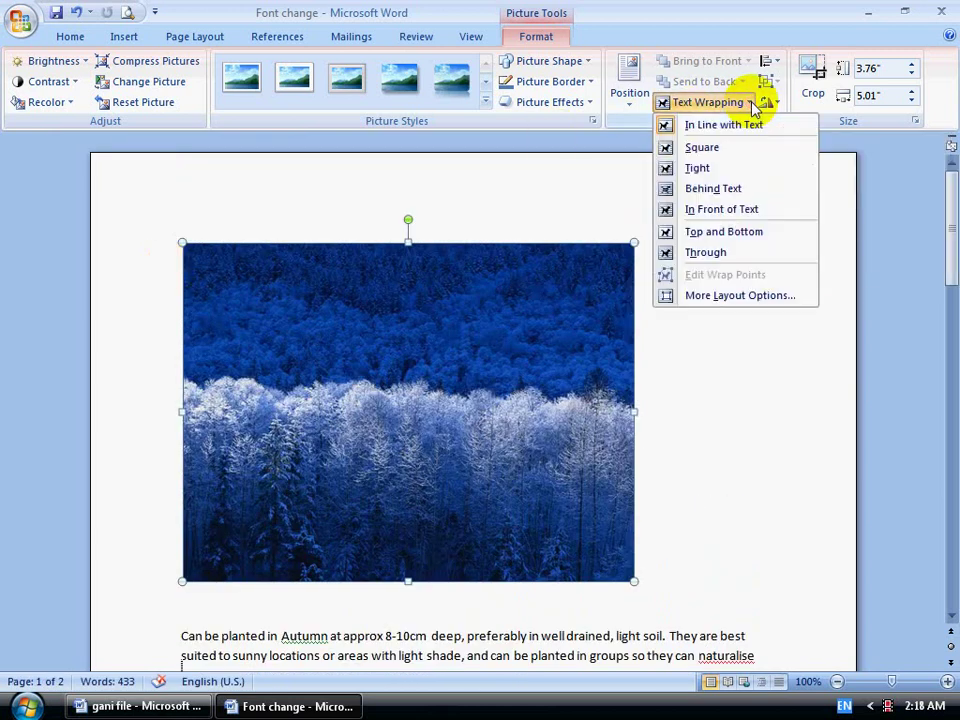
click(736, 172)
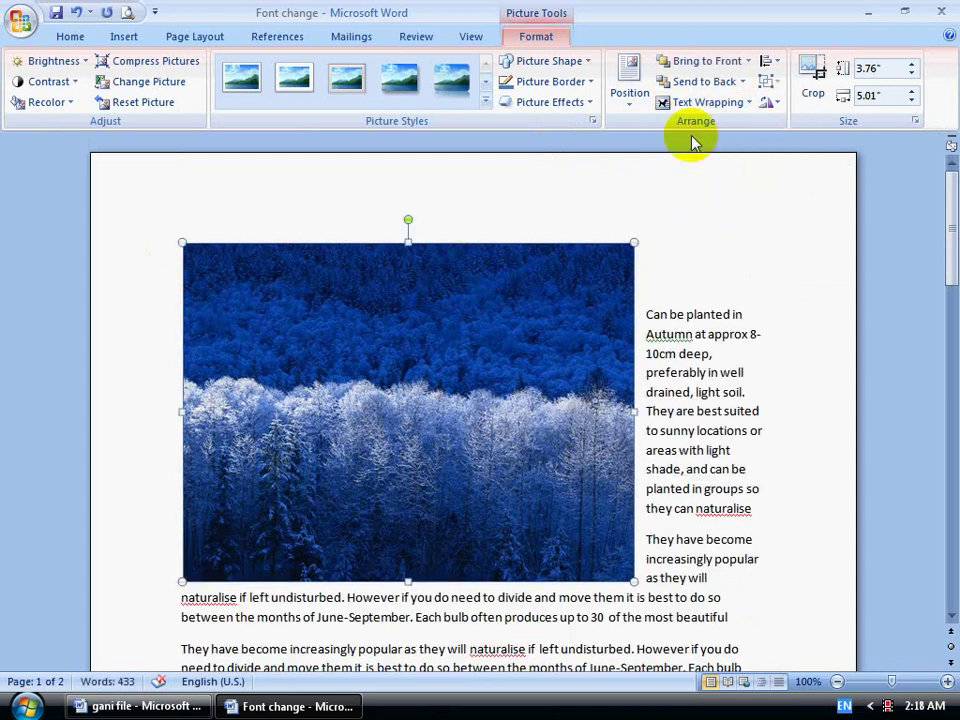
click(740, 104)
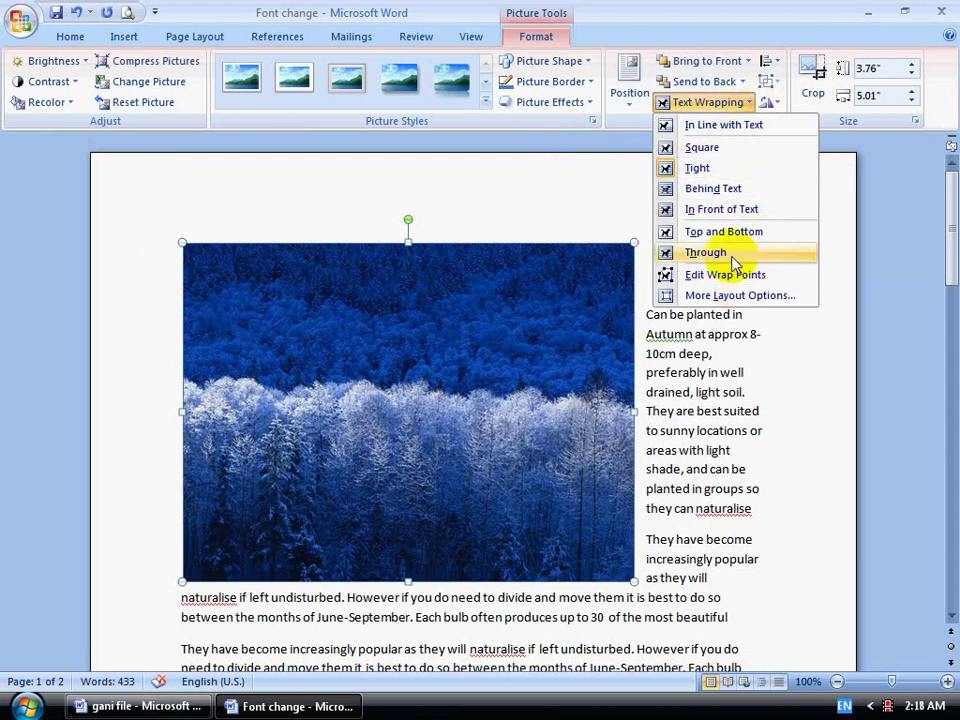
click(662, 253)
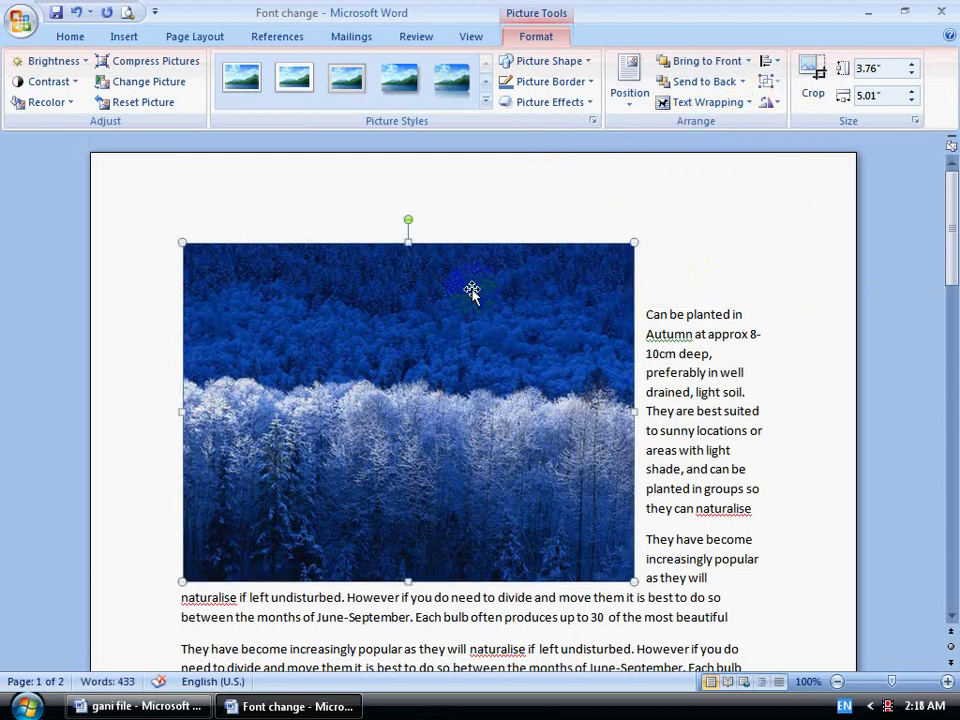
drag(587, 295, 585, 296)
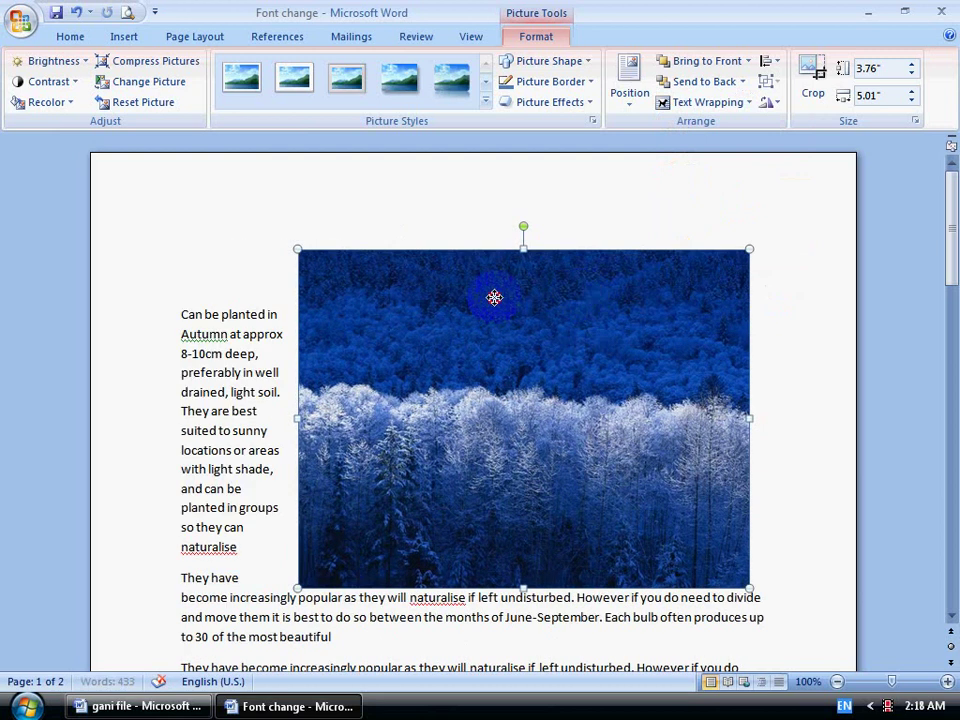
- Undo the picture moves and the Tight text wrapping
key(ctrl+z)
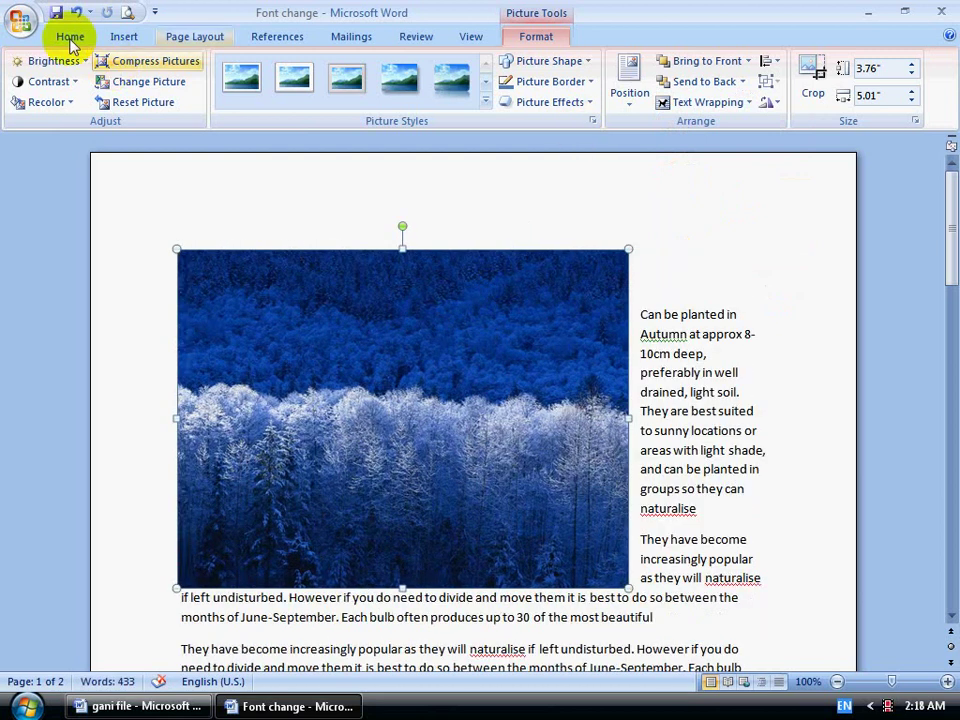
click(74, 17)
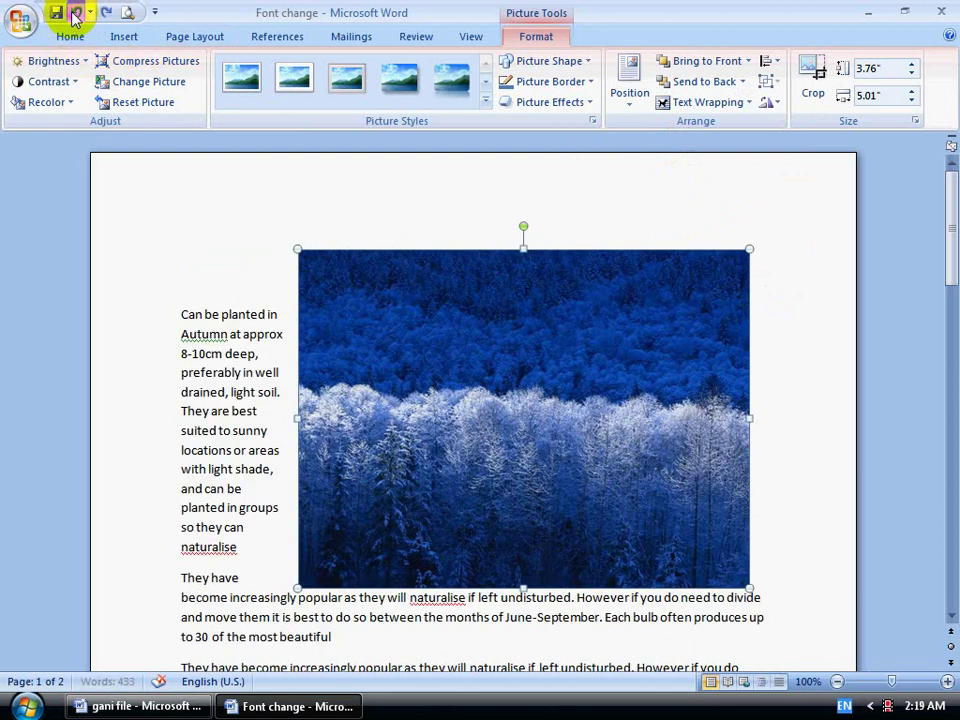
click(74, 17)
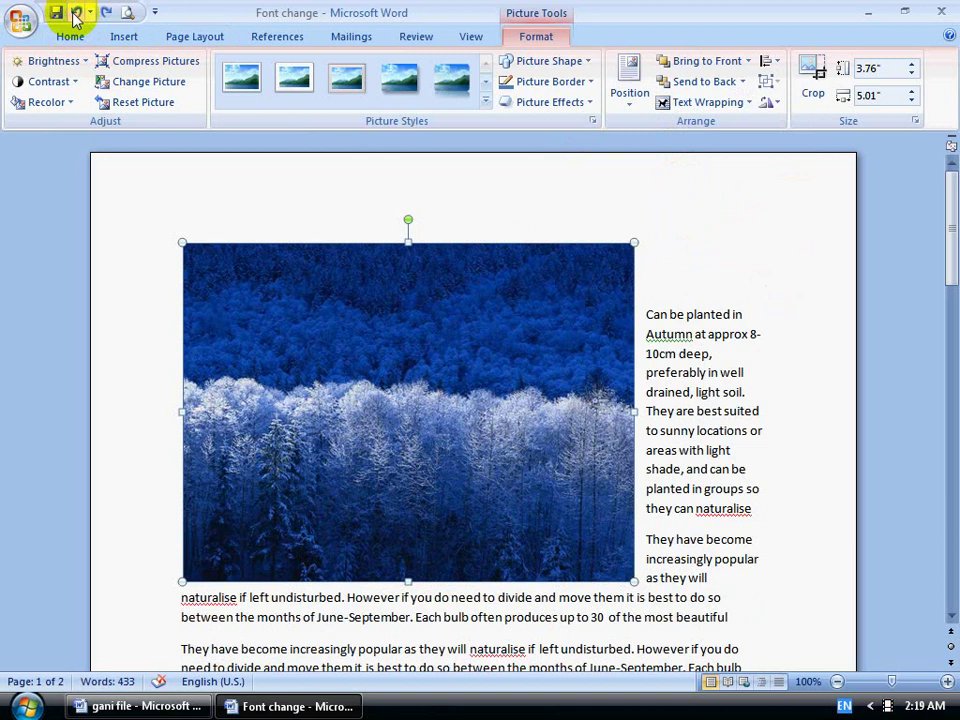
click(76, 15)
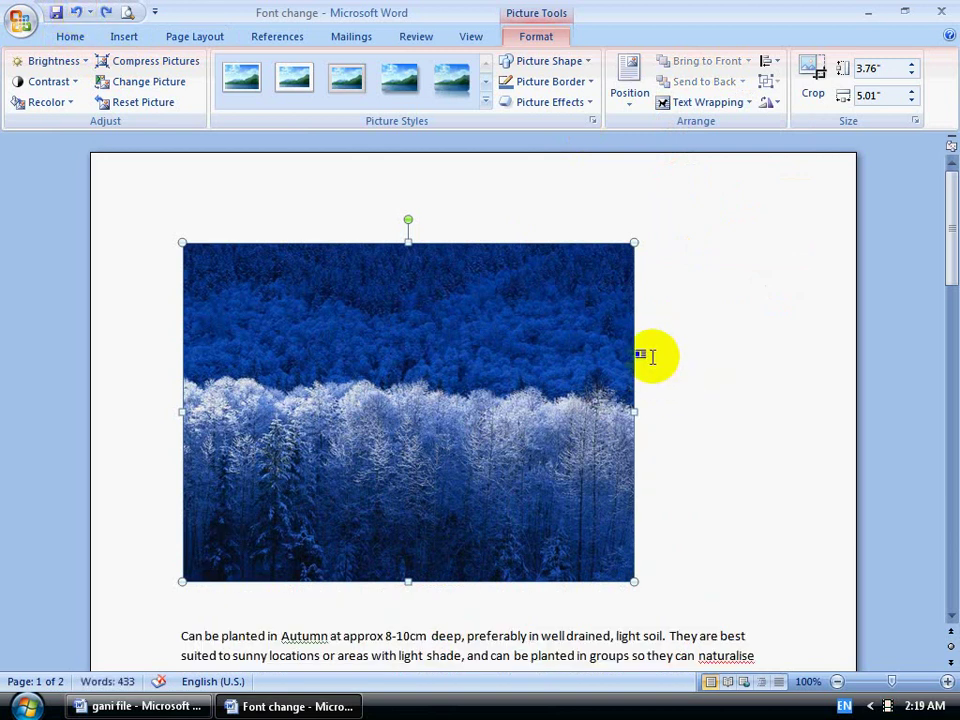
- Position the picture at the top center of the page with text wrapping and check the page layout
scroll(640, 357, down, 1)
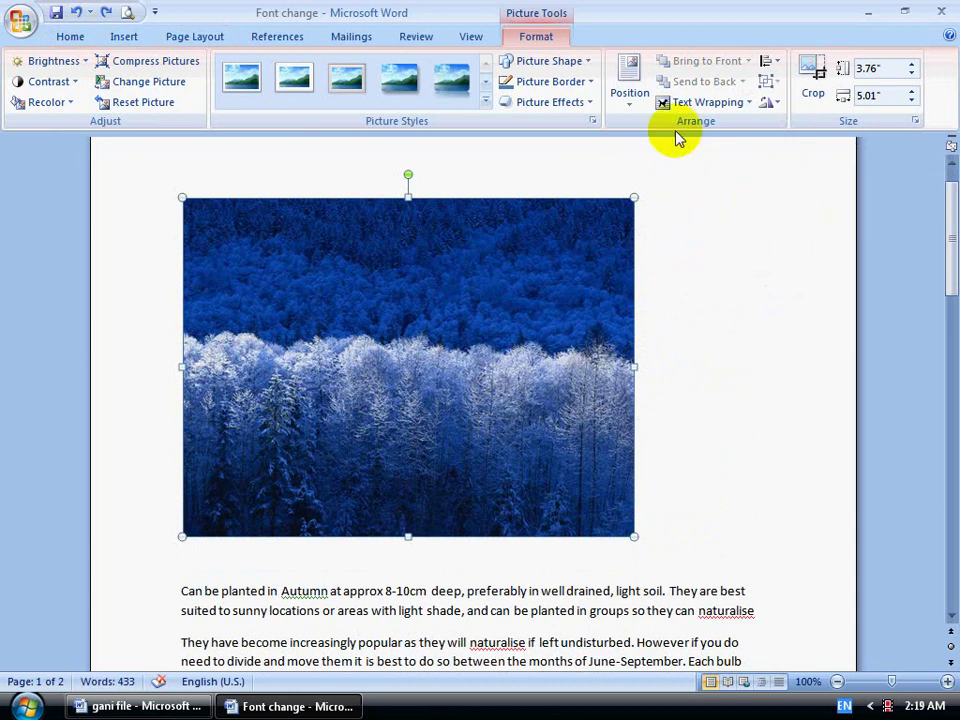
click(630, 95)
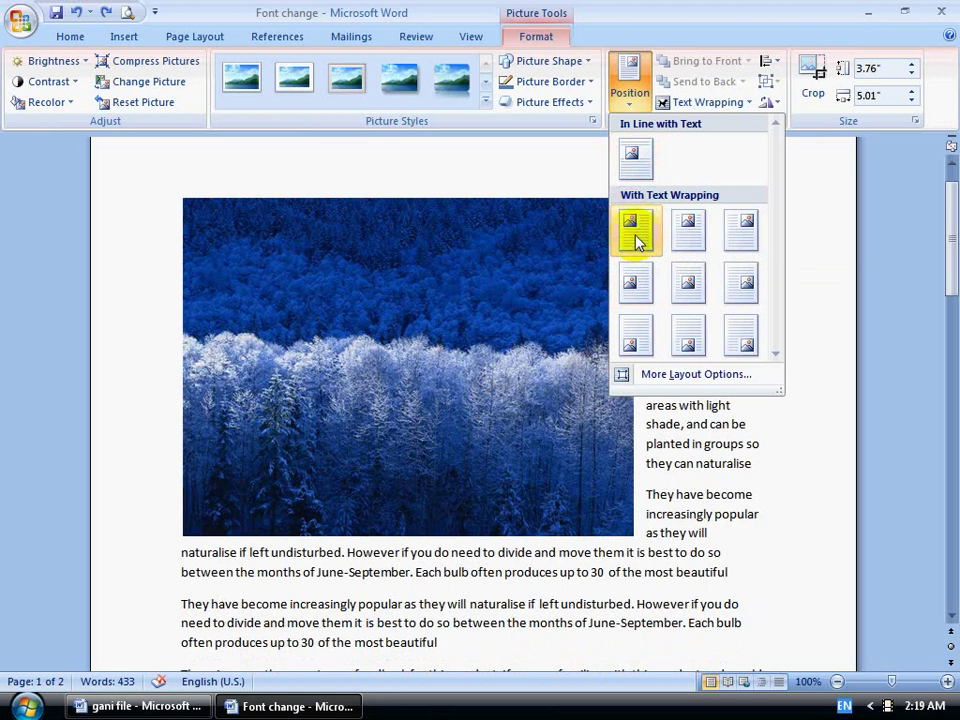
click(688, 228)
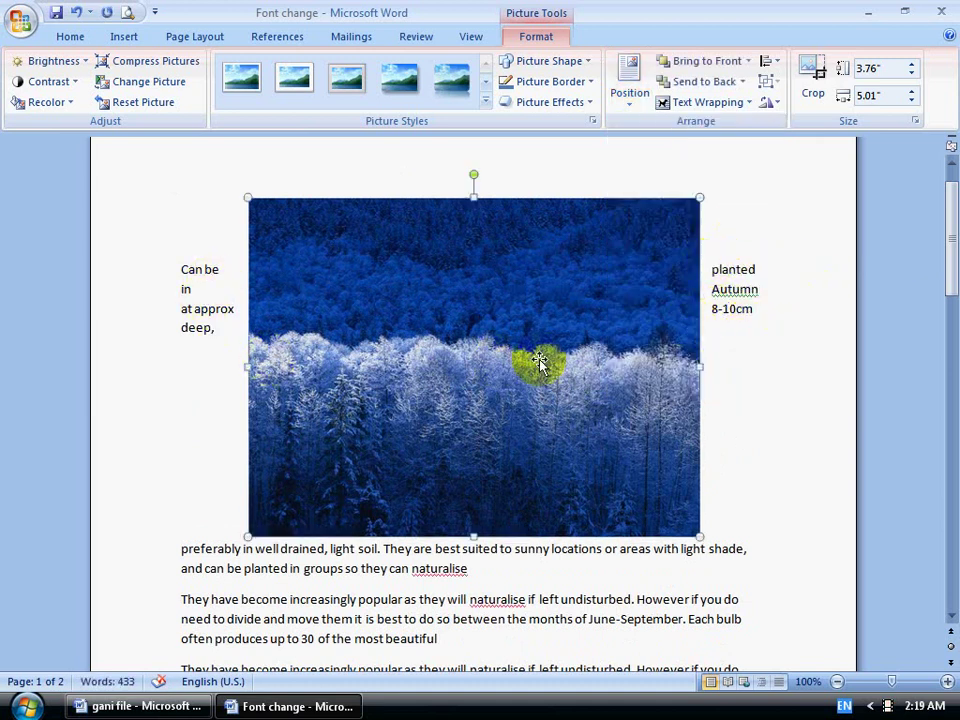
scroll(760, 300, down, 2)
scroll(754, 291, up, 3)
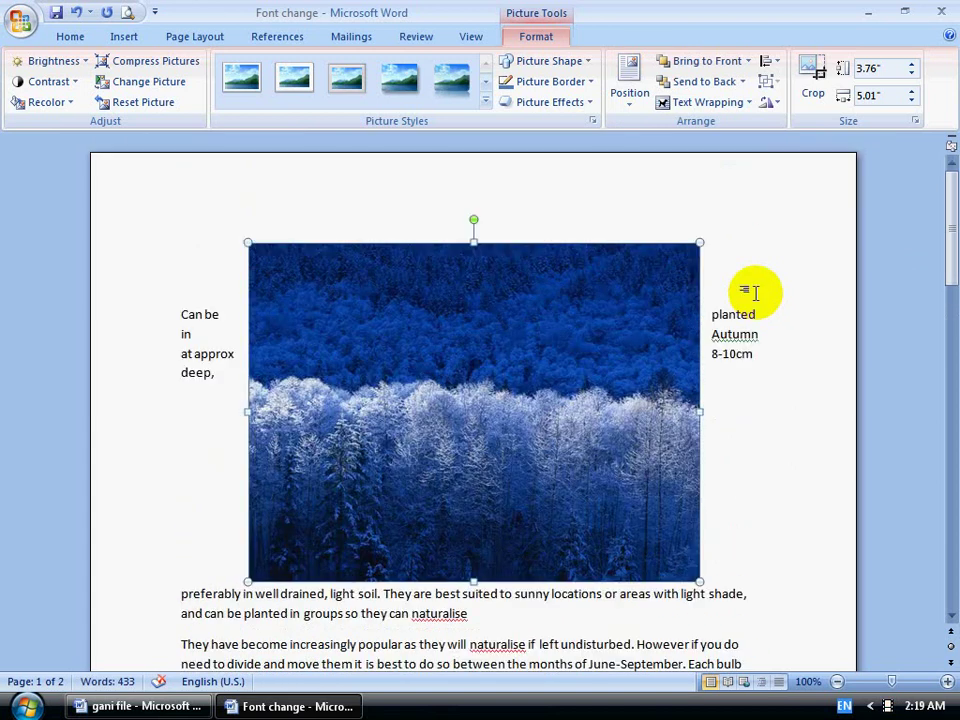
scroll(748, 300, down, 6)
scroll(715, 310, up, 6)
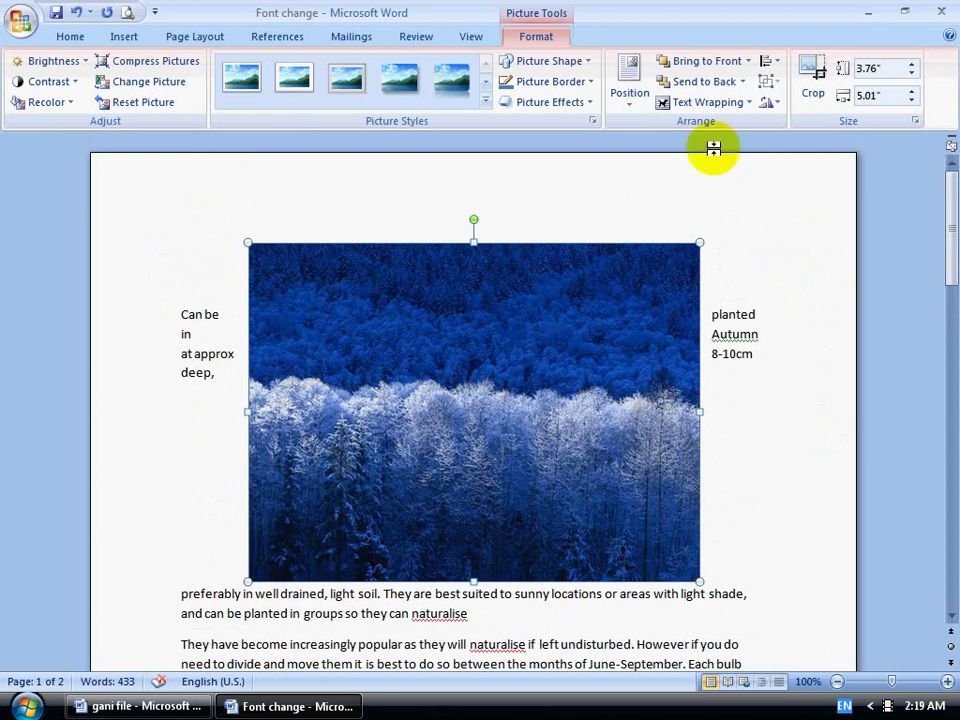
- Position the picture at the page's top right with text wrapping, and after that at its middle right
click(627, 99)
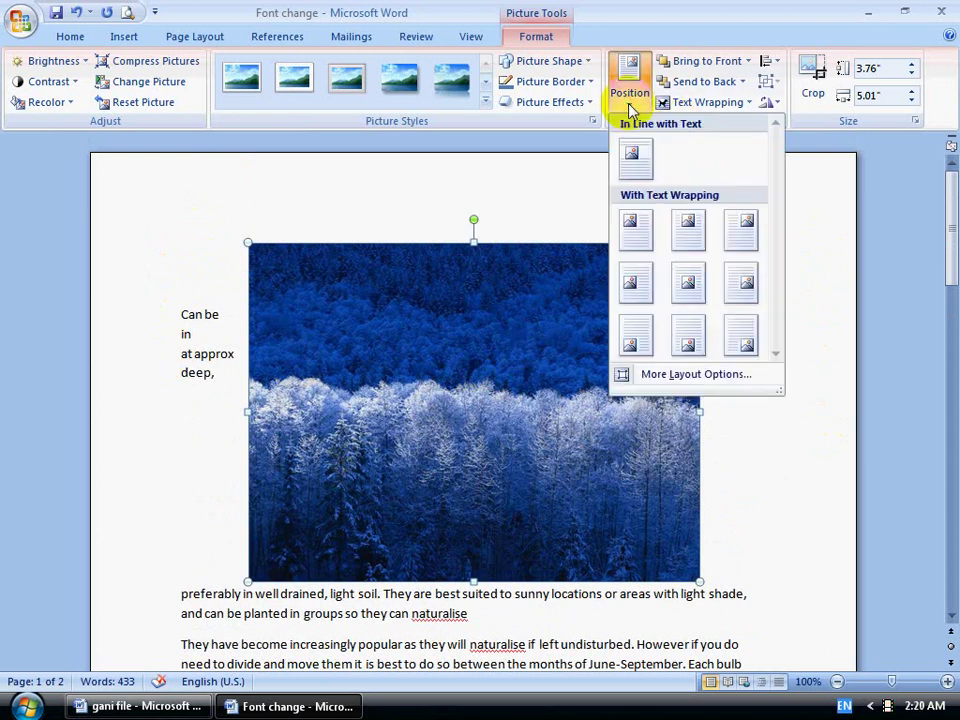
click(745, 228)
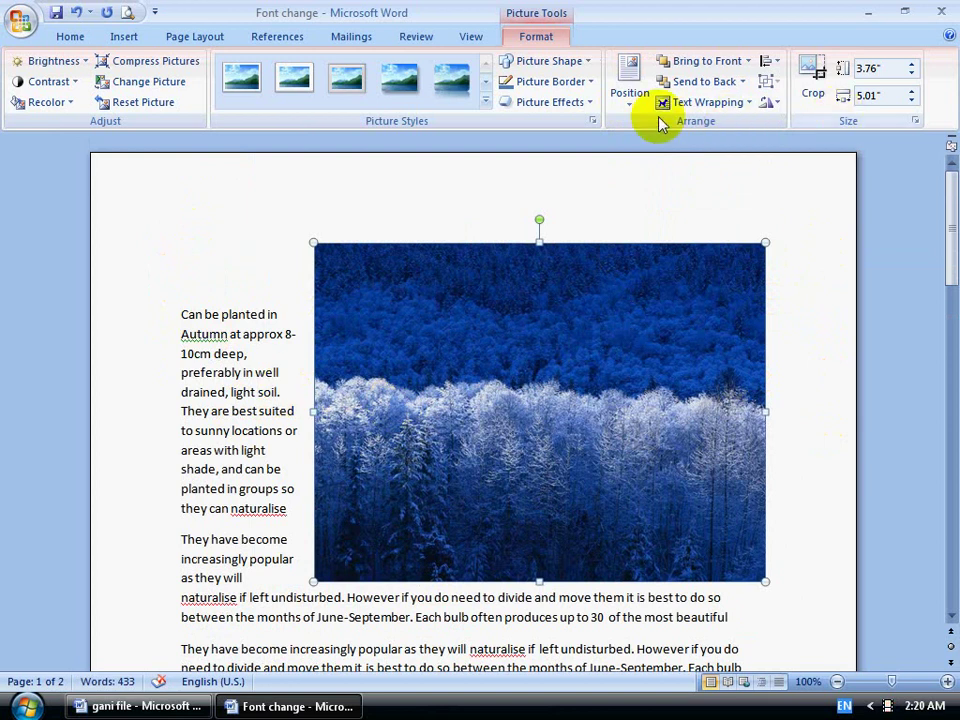
click(627, 100)
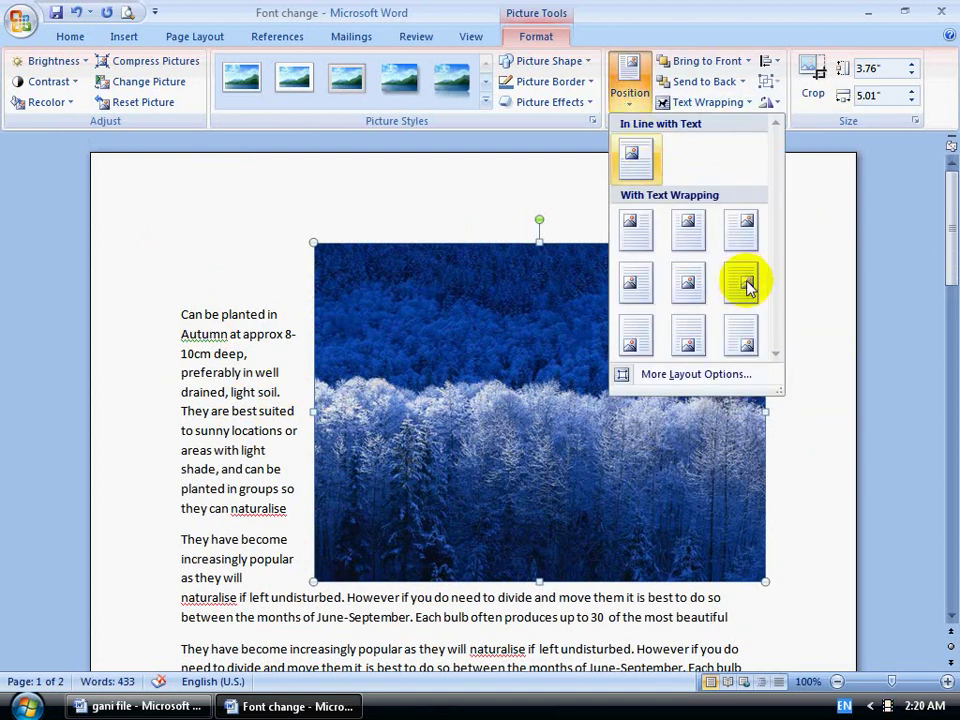
click(810, 332)
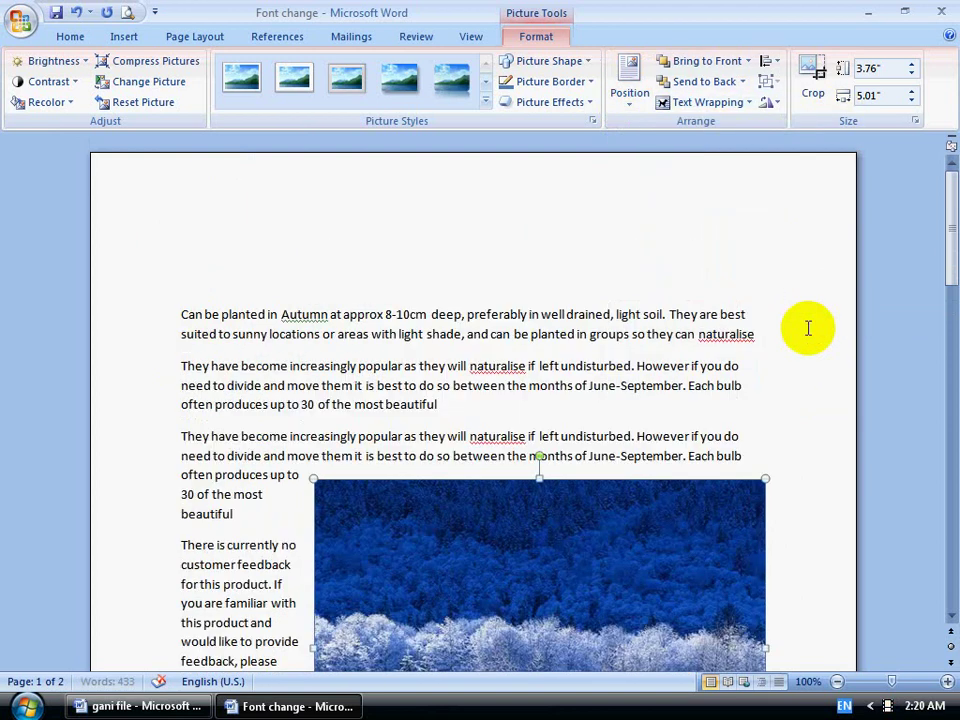
scroll(800, 332, down, 4)
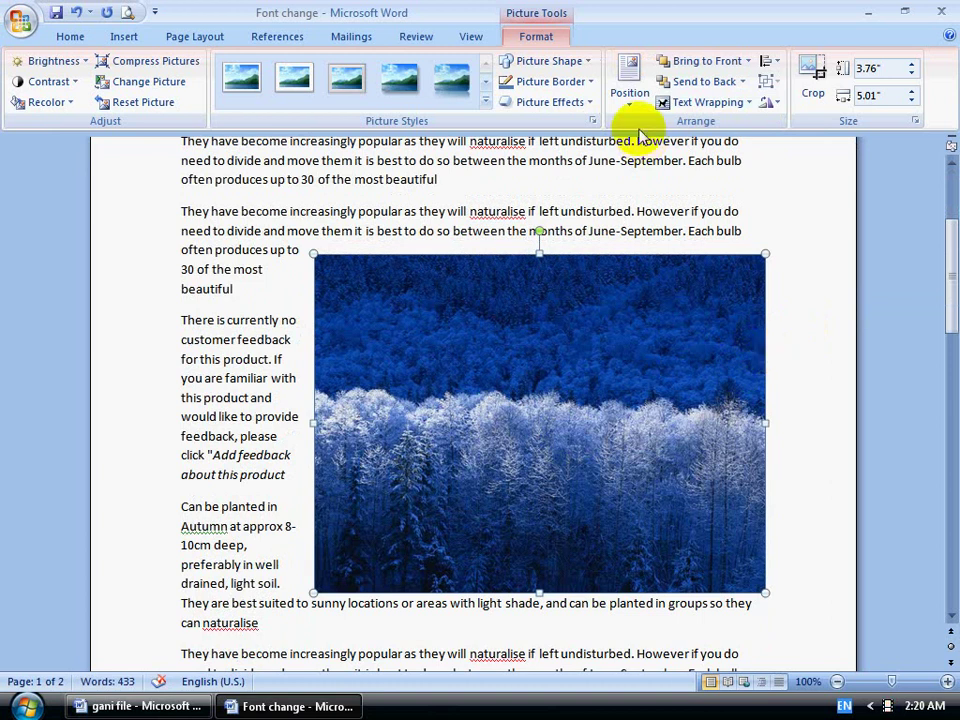
- Position the picture in the middle center of the page with text wrapping and review the surrounding text
click(628, 100)
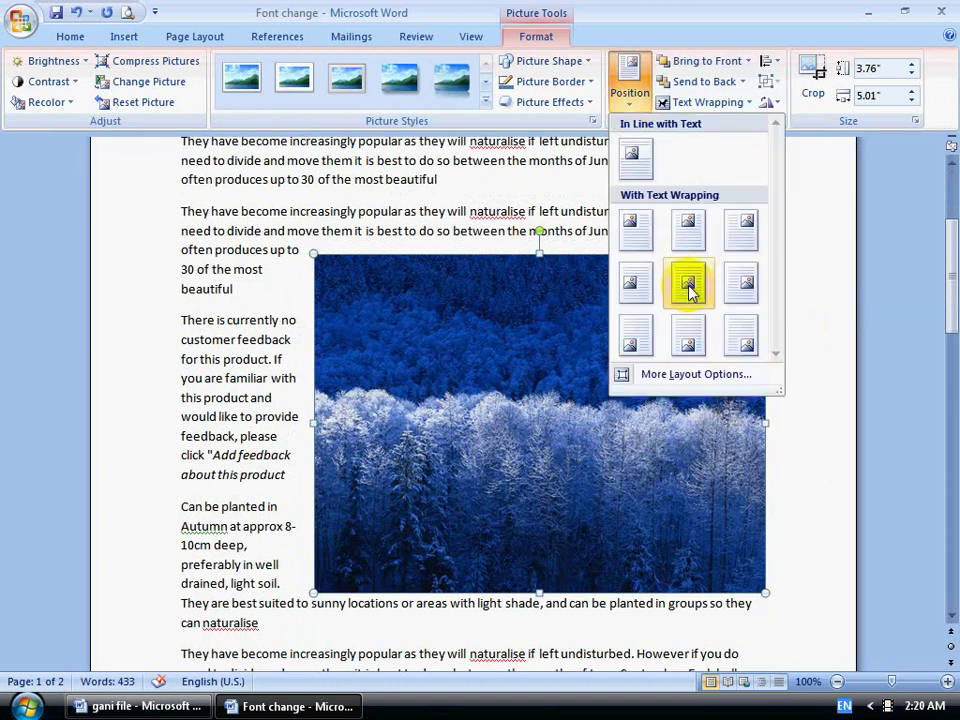
click(688, 285)
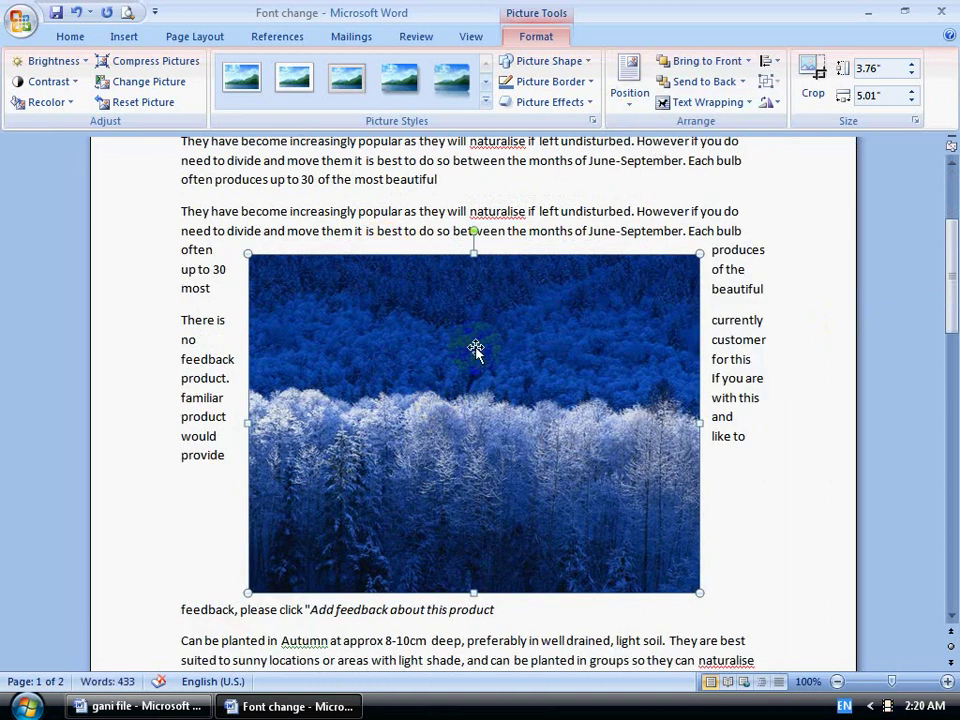
scroll(540, 276, up, 4)
scroll(540, 274, down, 7)
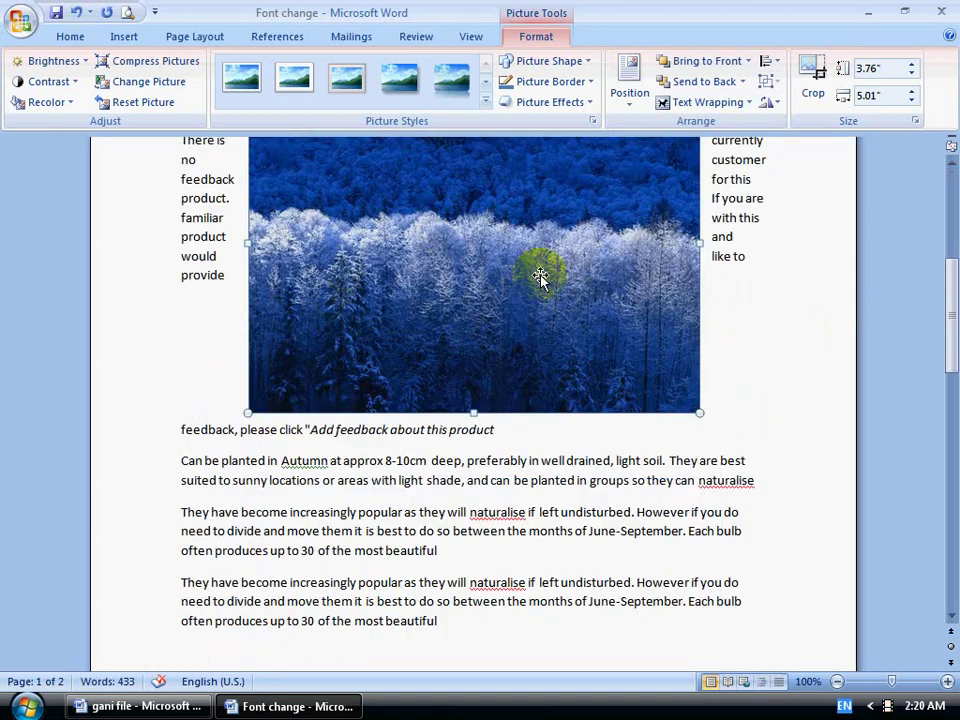
scroll(540, 274, up, 3)
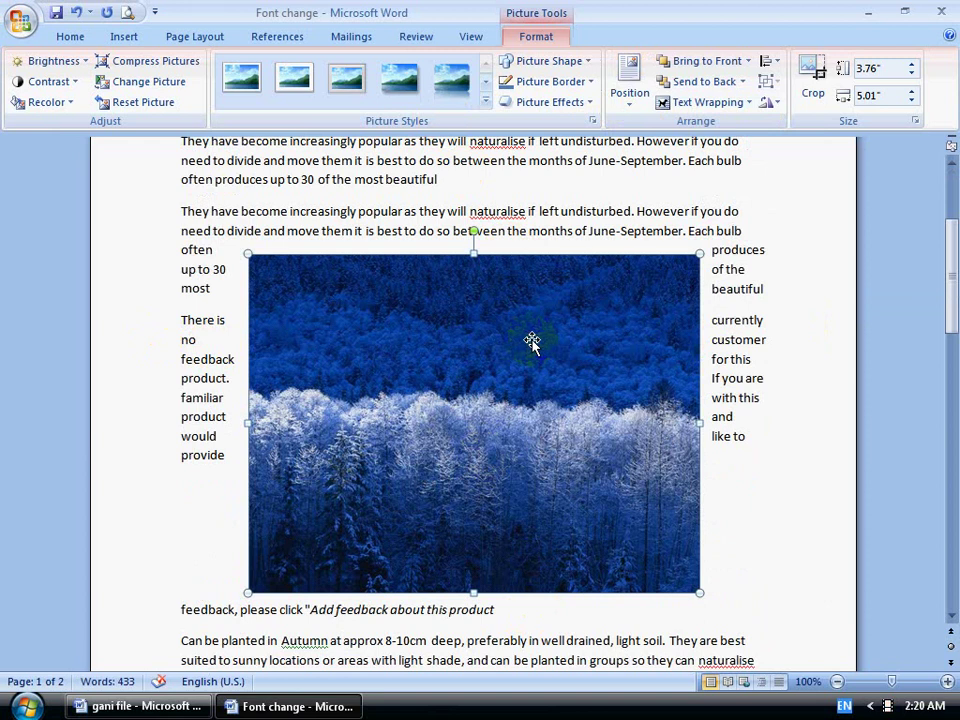
- Position the picture at the middle left of the page with text wrapping
click(630, 105)
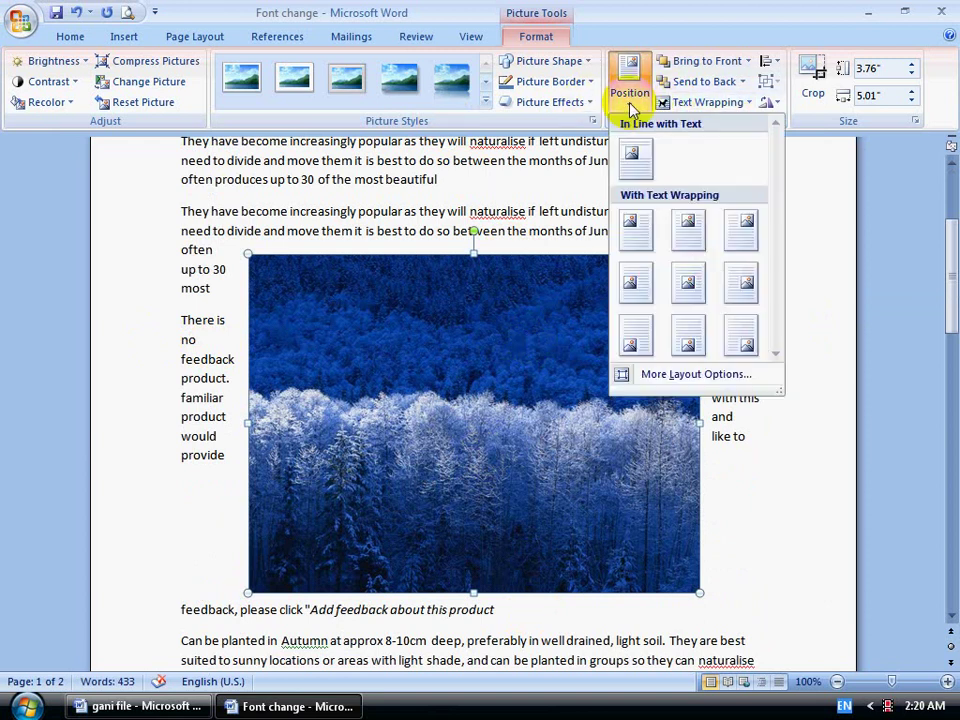
click(634, 285)
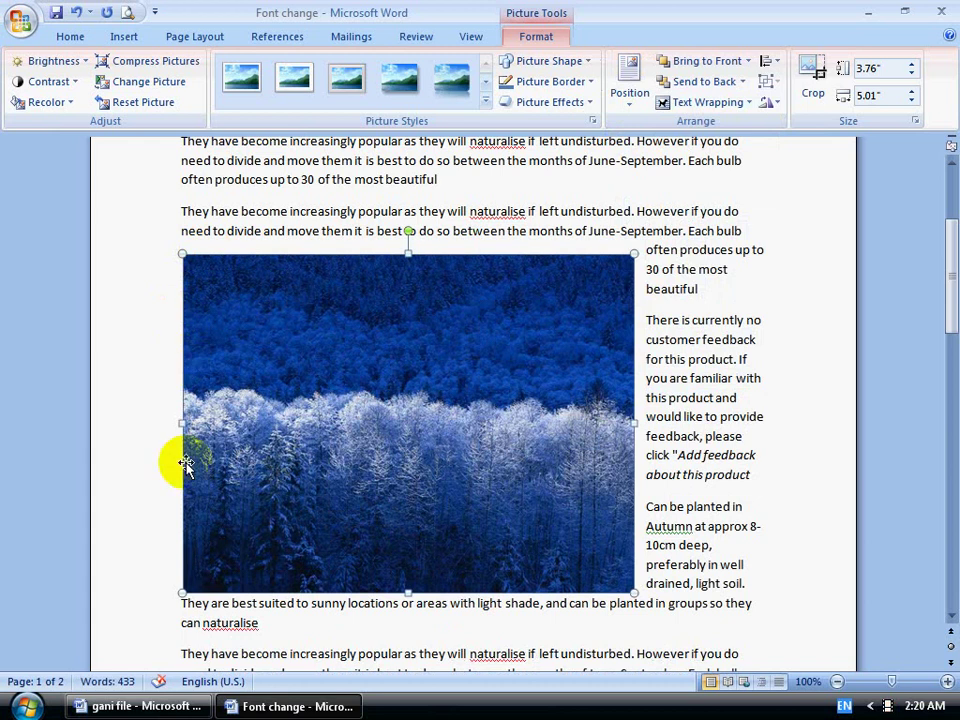
- Position the picture at the bottom left of the page with text wrapping and check the page layout
scroll(274, 443, up, 3)
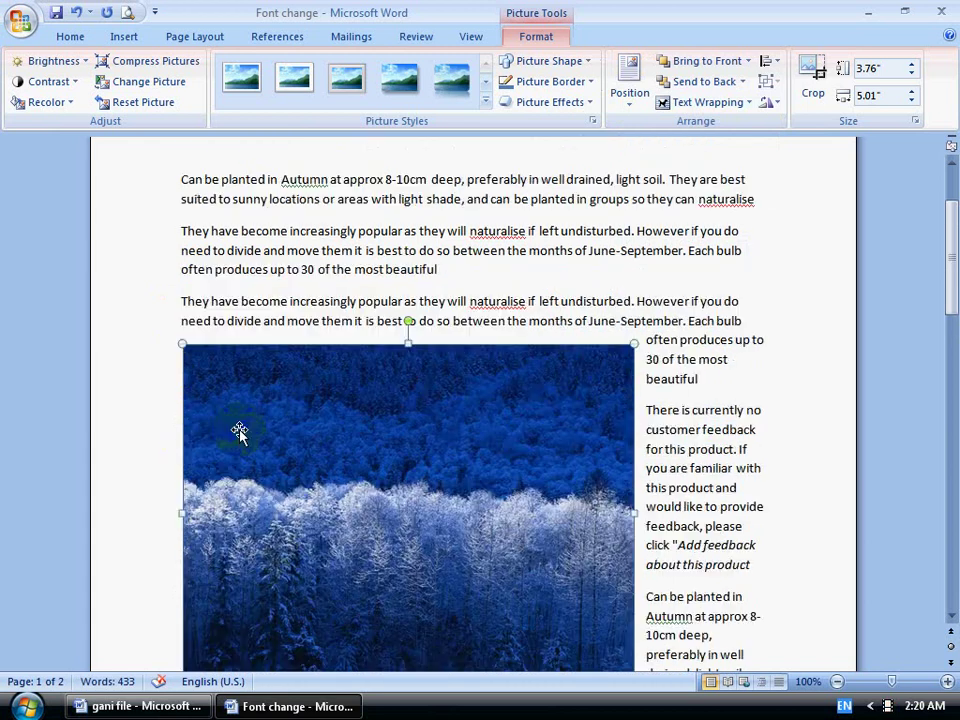
scroll(347, 463, down, 3)
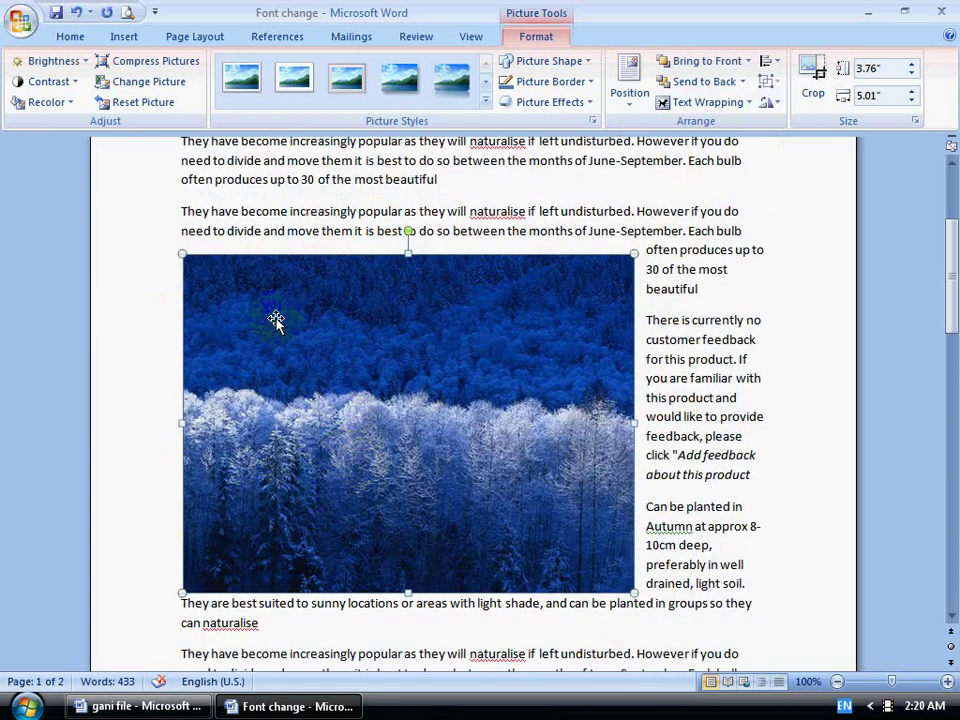
click(630, 100)
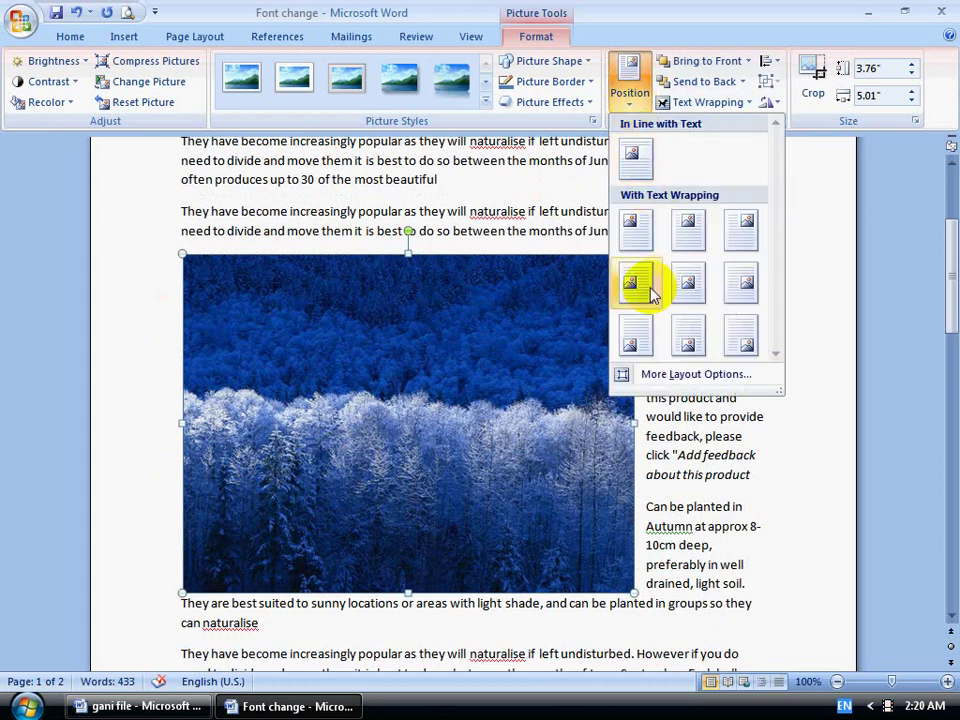
click(635, 337)
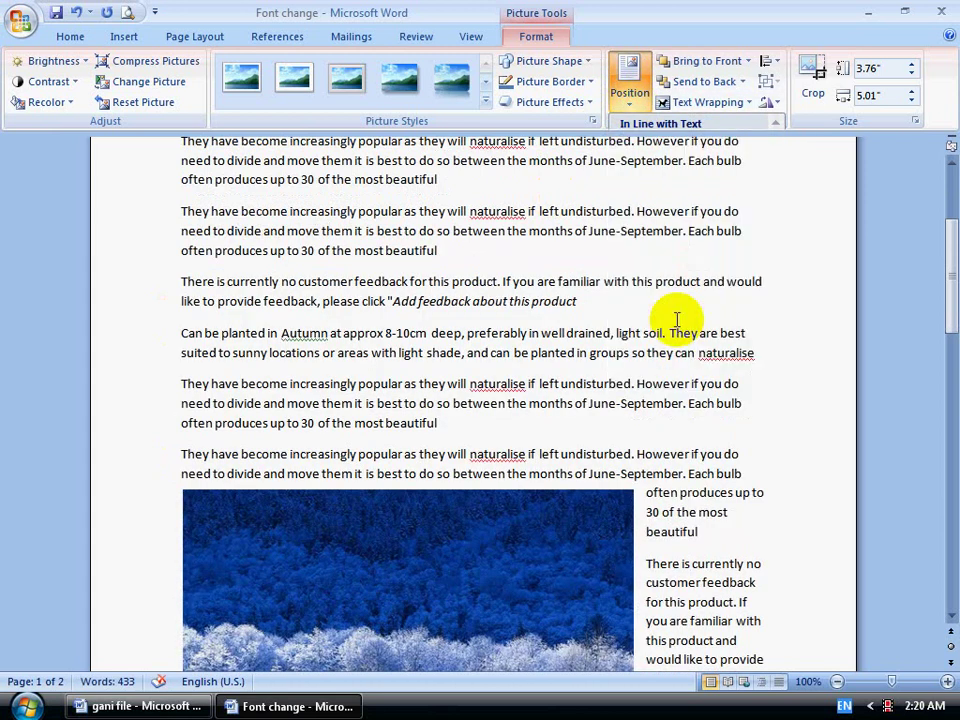
scroll(672, 322, down, 3)
scroll(180, 414, down, 5)
scroll(392, 321, up, 5)
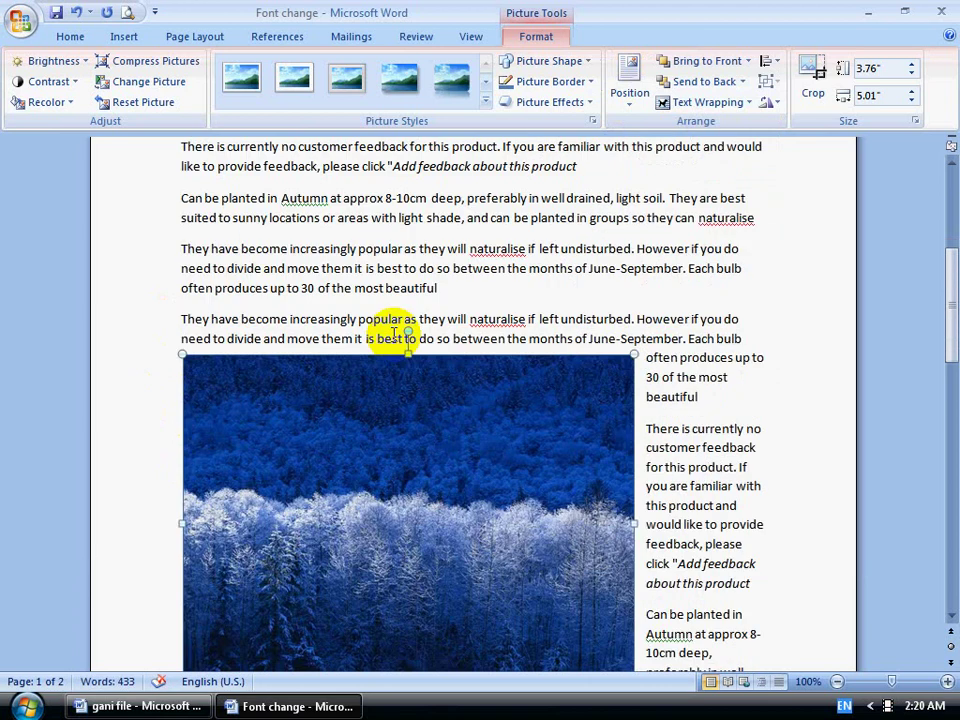
- Position the picture at the bottom center of the page with text wrapping
click(629, 100)
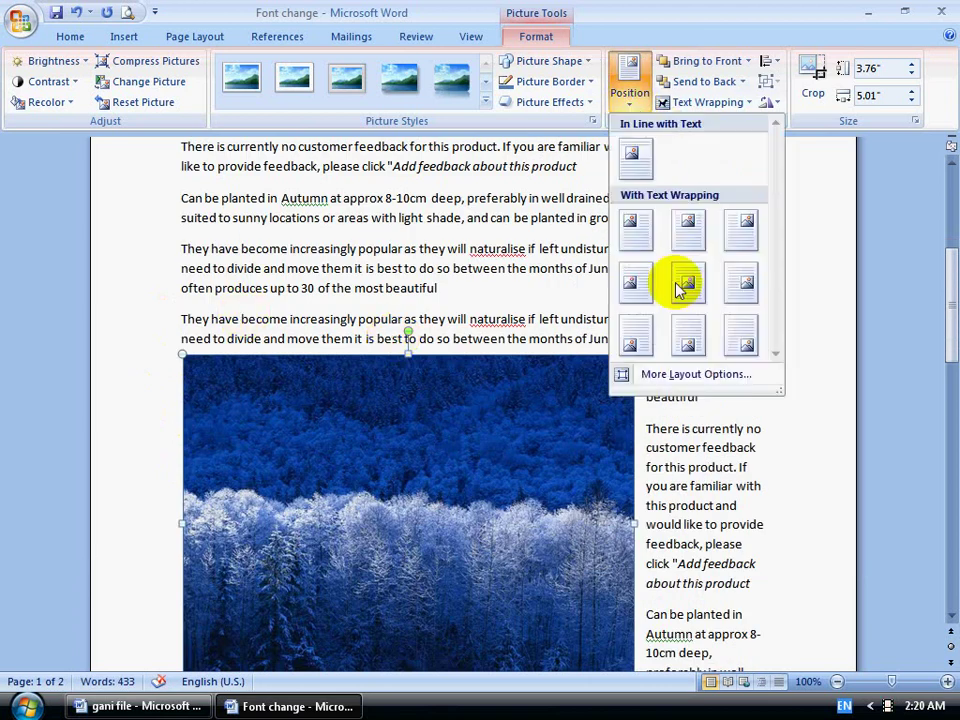
click(688, 337)
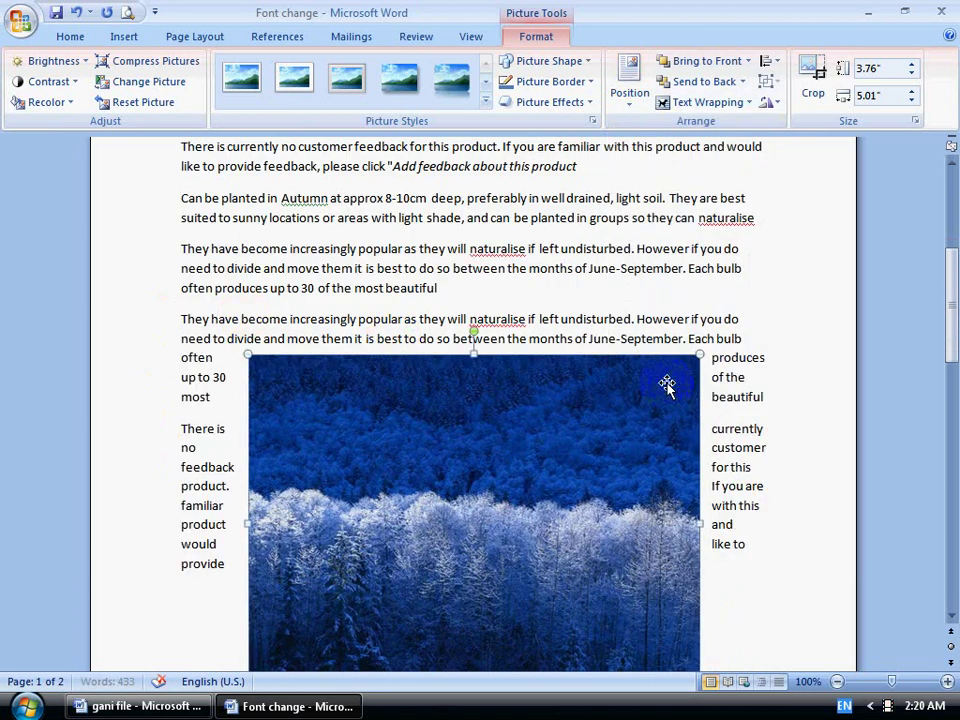
scroll(600, 320, down, 3)
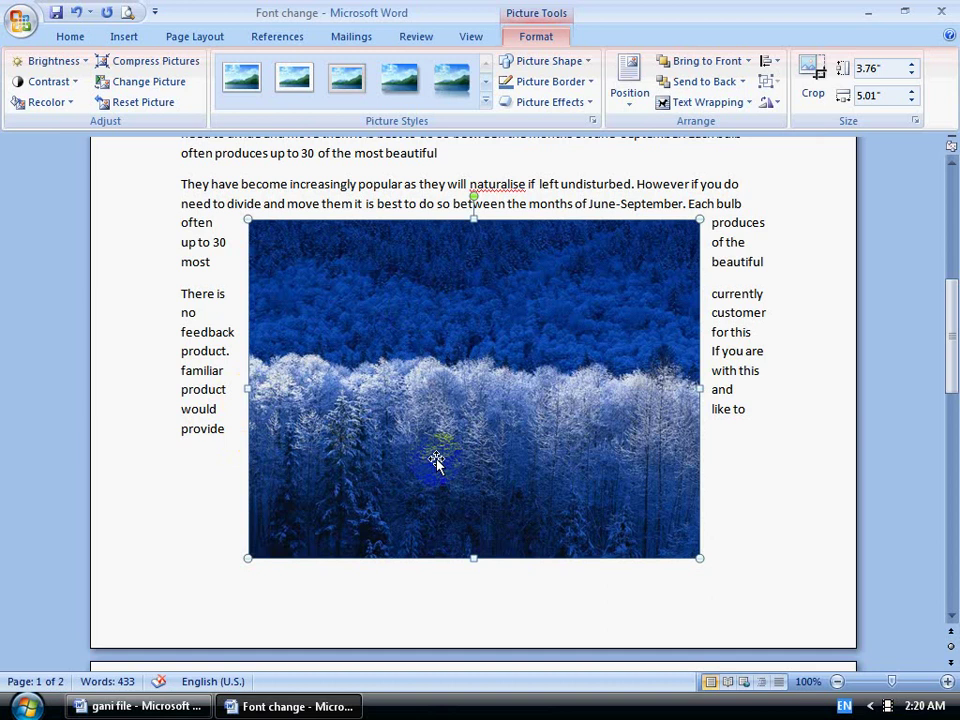
- Position the picture at the bottom right of the page with text wrapping and review the surrounding text
click(630, 100)
click(742, 343)
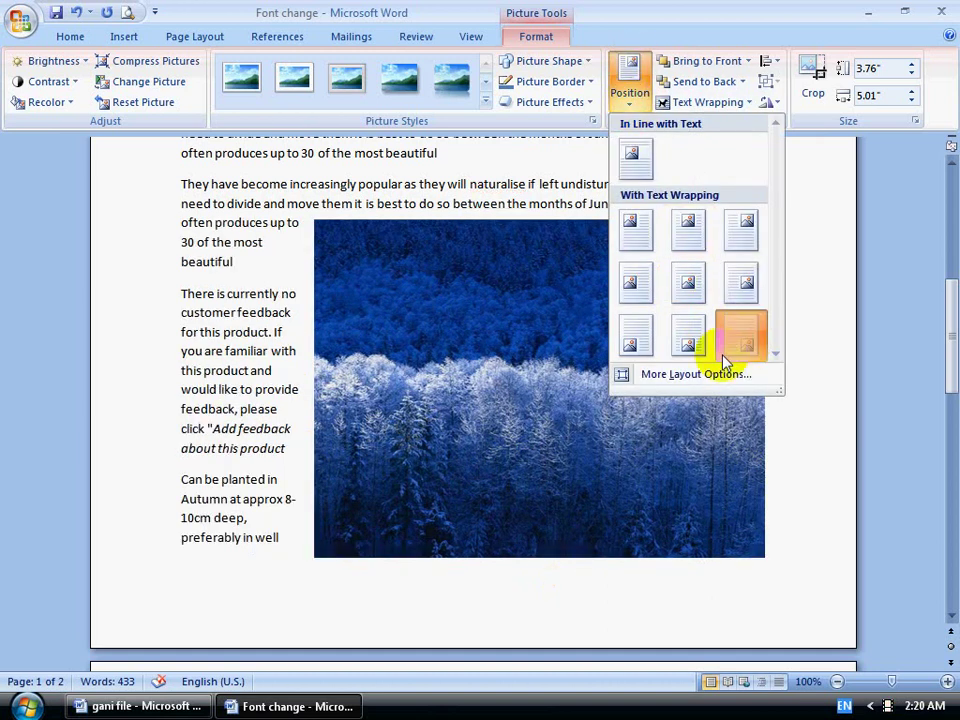
scroll(786, 465, up, 5)
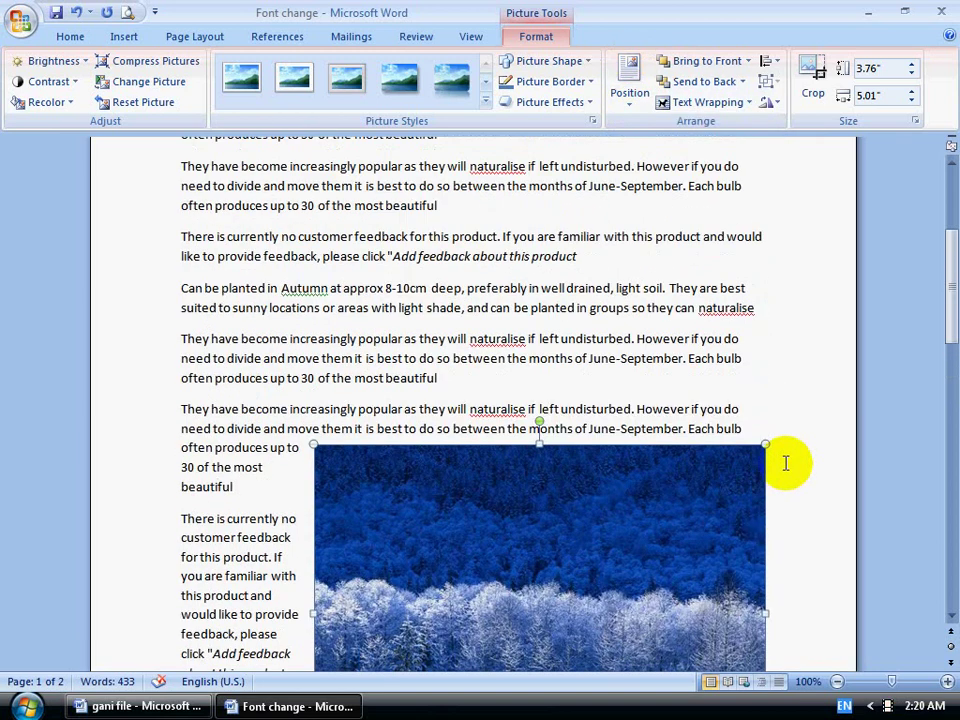
scroll(767, 456, down, 5)
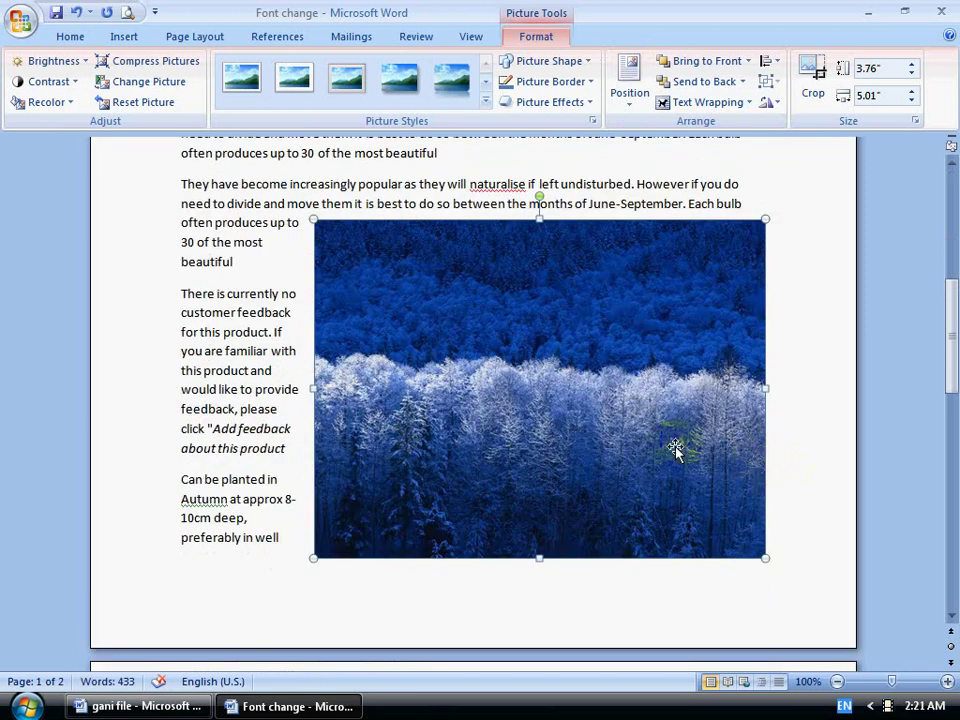
scroll(701, 450, up, 3)
scroll(774, 461, down, 3)
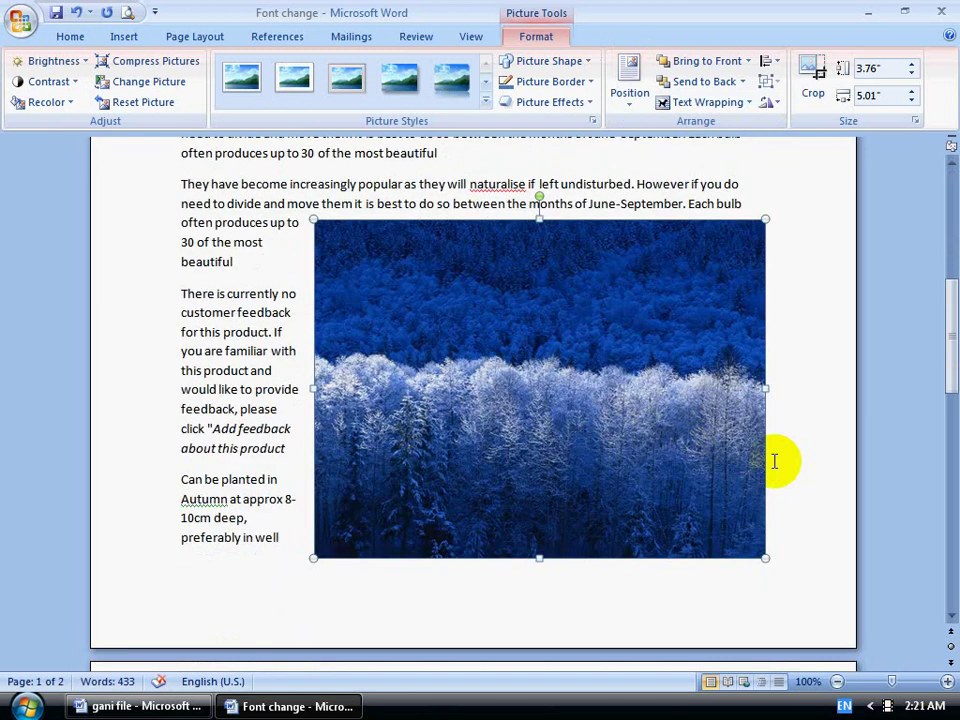
scroll(641, 422, up, 8)
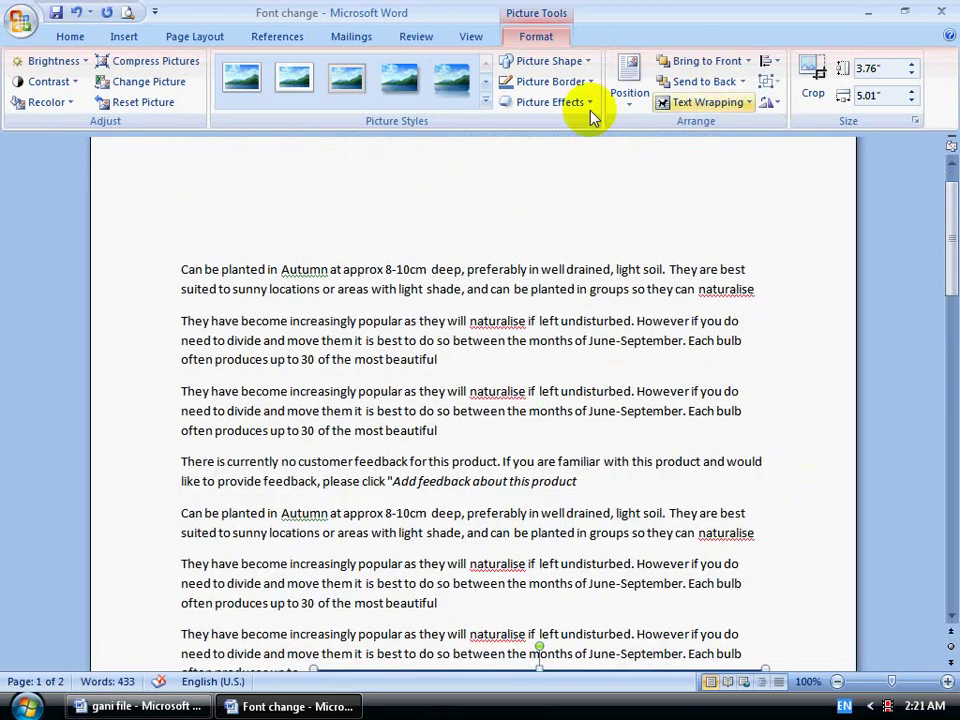
- Set the picture's position and text wrapping to In Line with Text, and try to move it slightly down the page
click(628, 106)
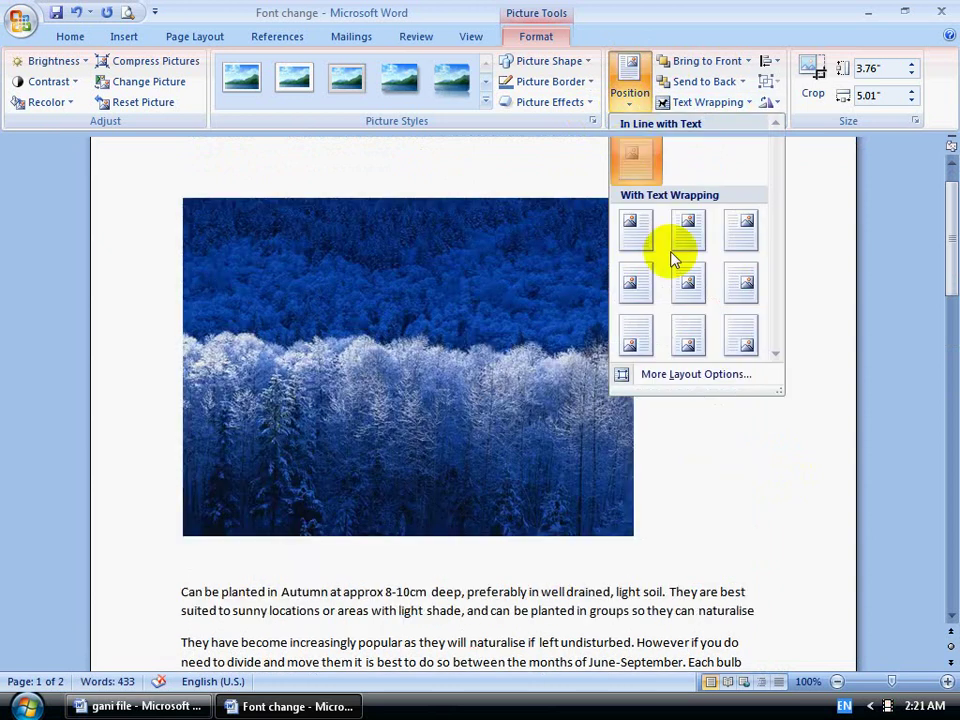
key(Escape)
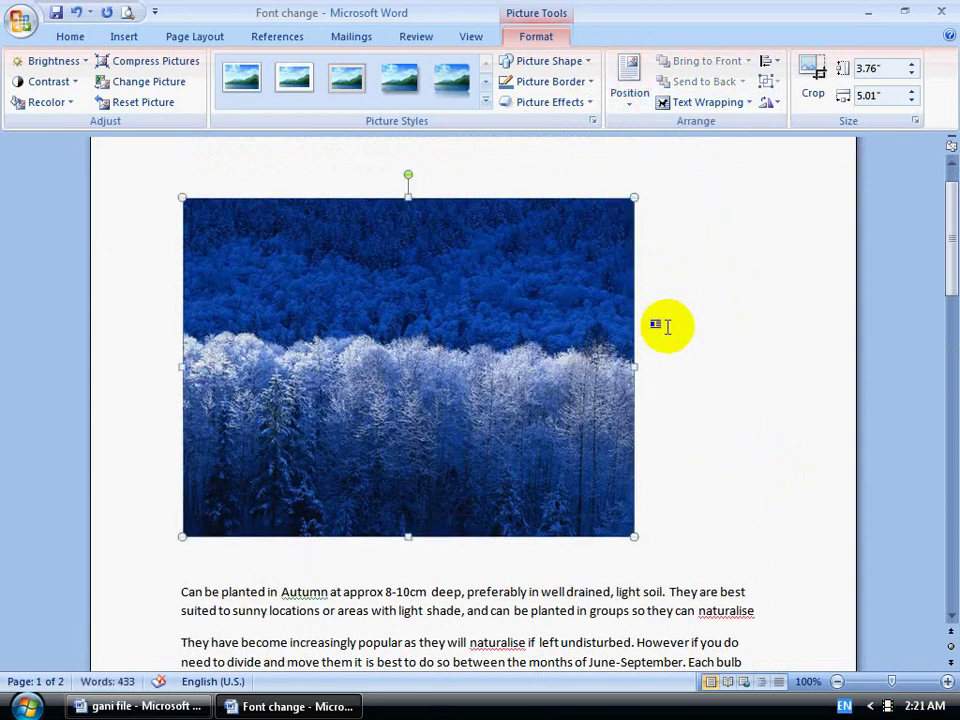
click(750, 104)
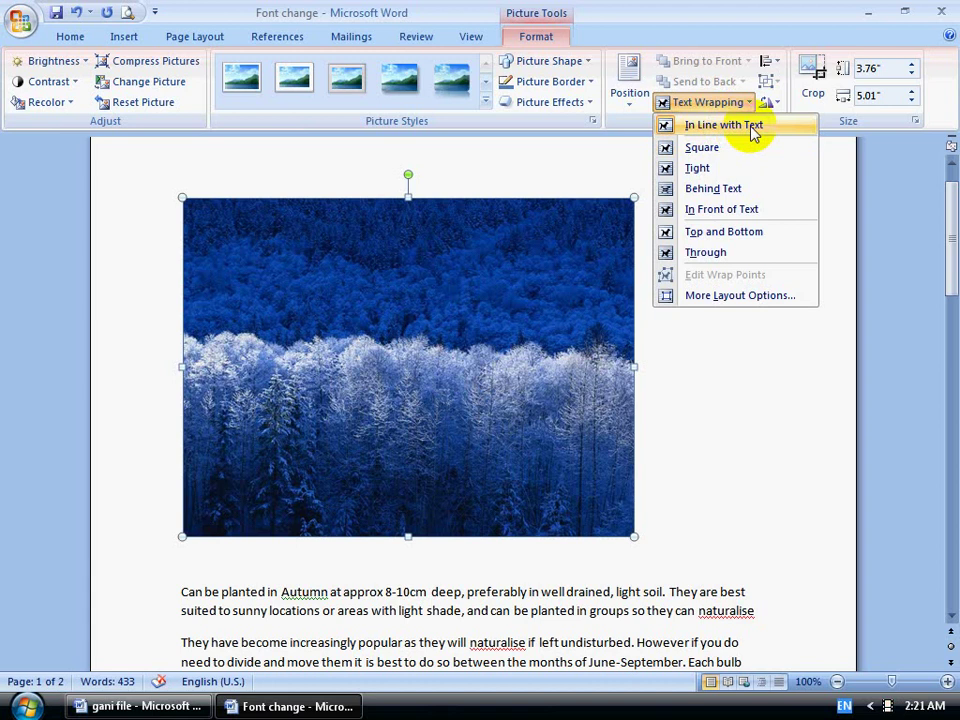
click(752, 127)
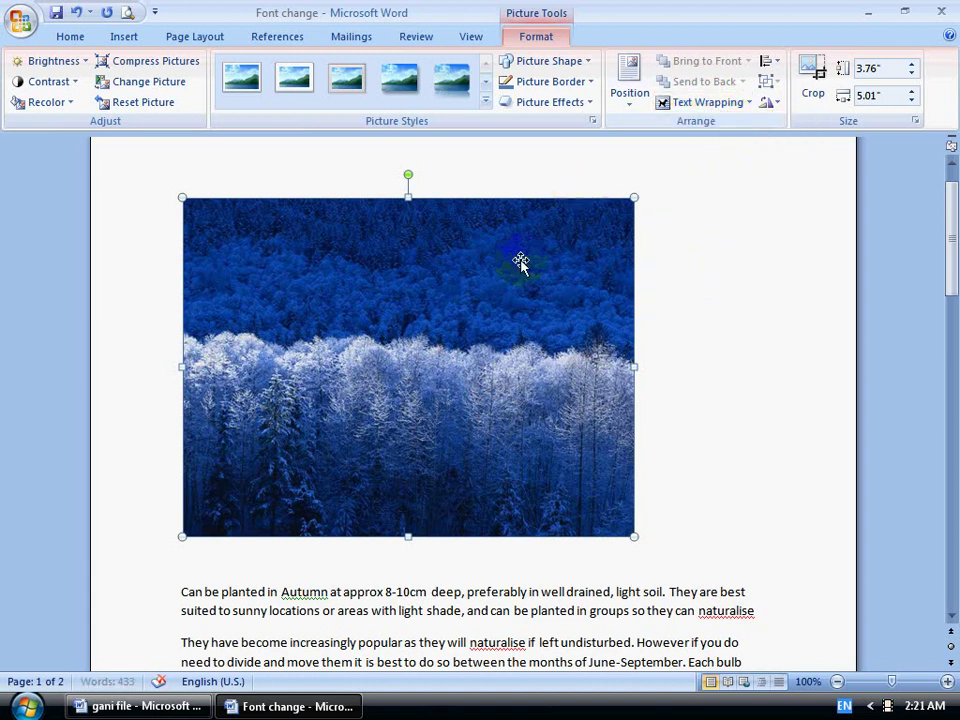
drag(508, 386, 505, 458)
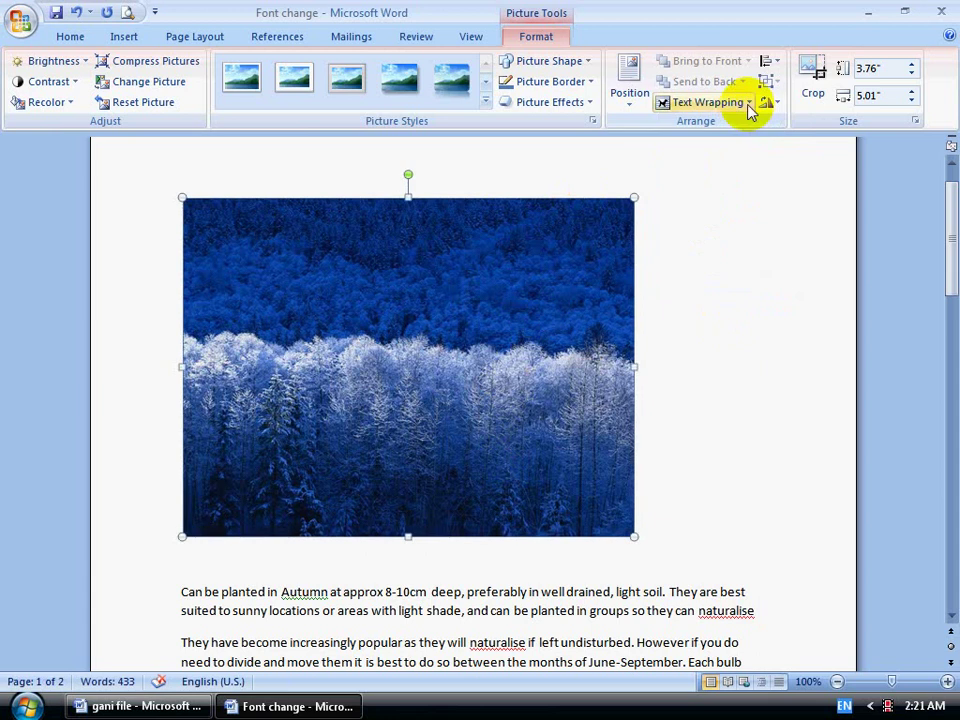
- Apply Square text wrapping to the picture, and after that change the wrapping to Tight
click(751, 106)
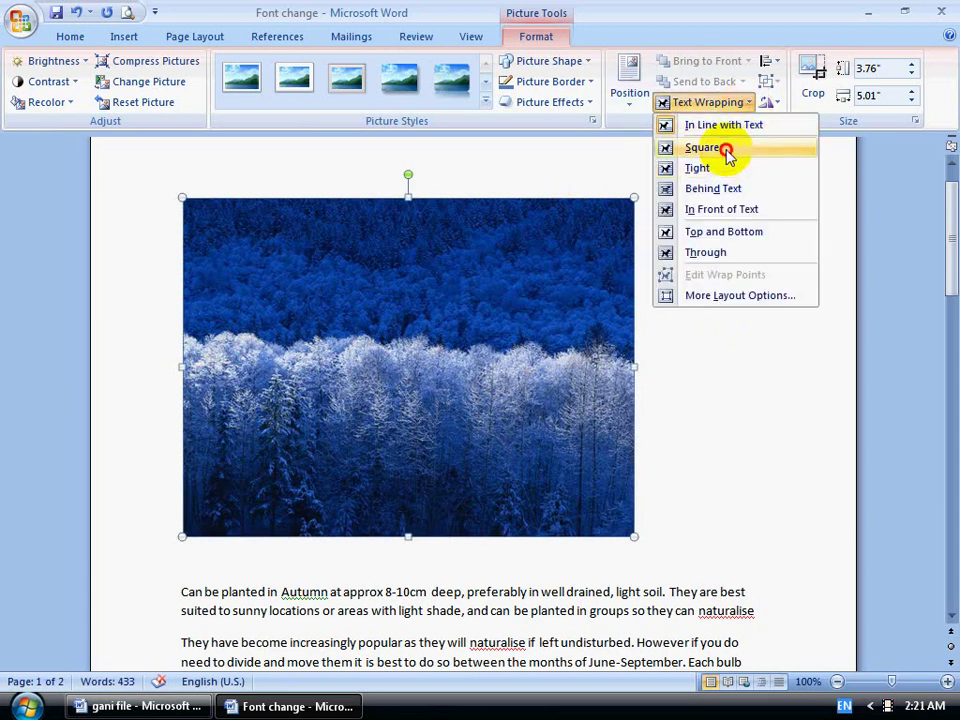
click(728, 148)
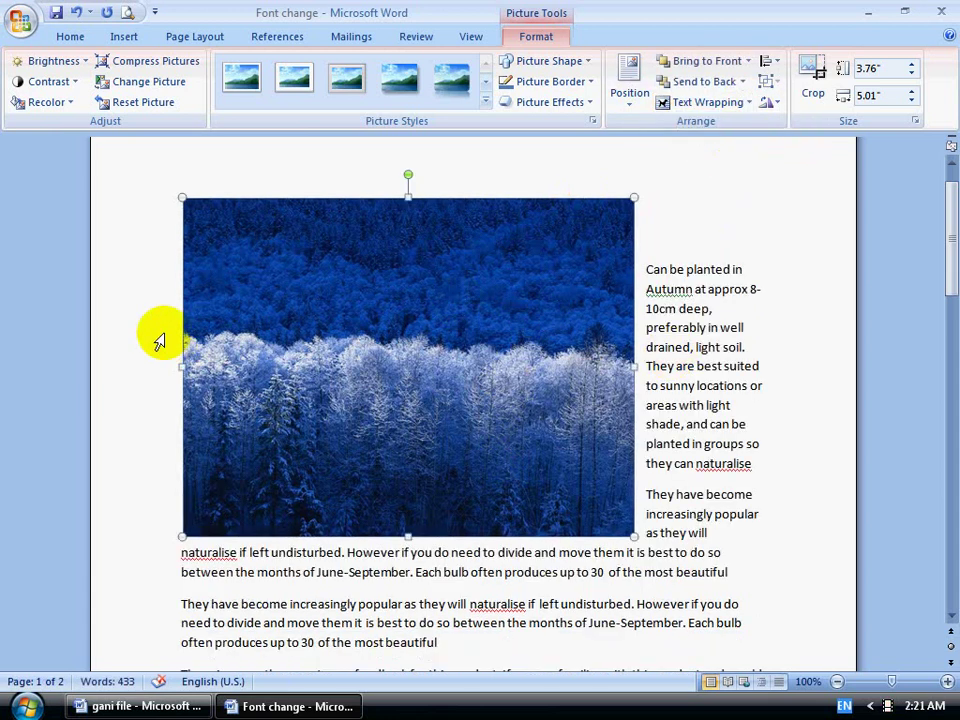
click(750, 104)
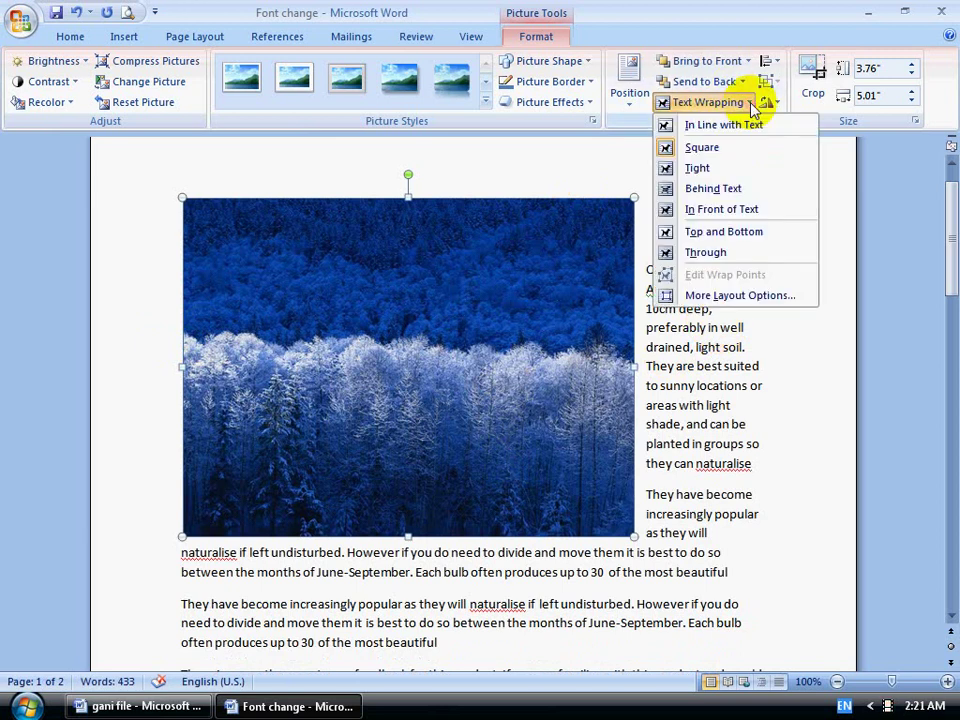
click(710, 170)
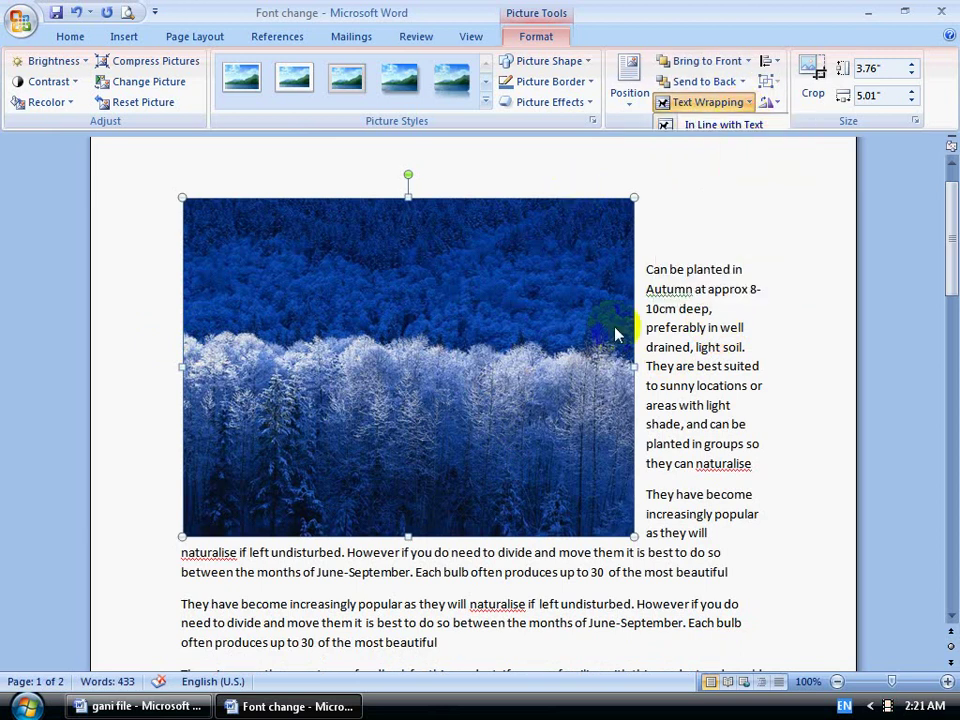
- Try the Behind Text wrapping on the picture and undo it
click(750, 104)
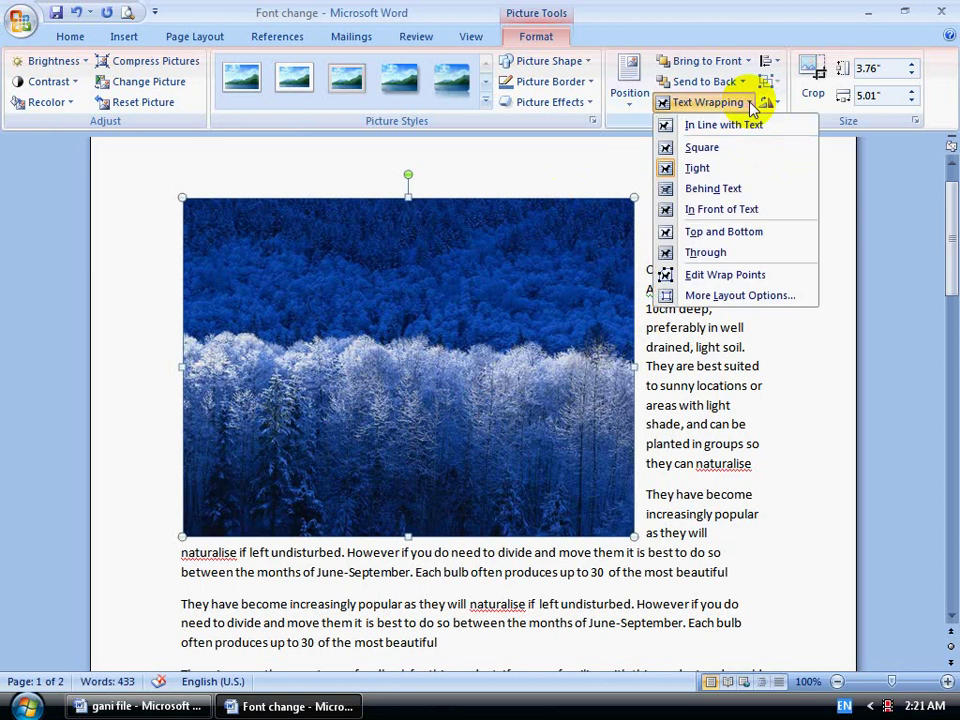
click(731, 189)
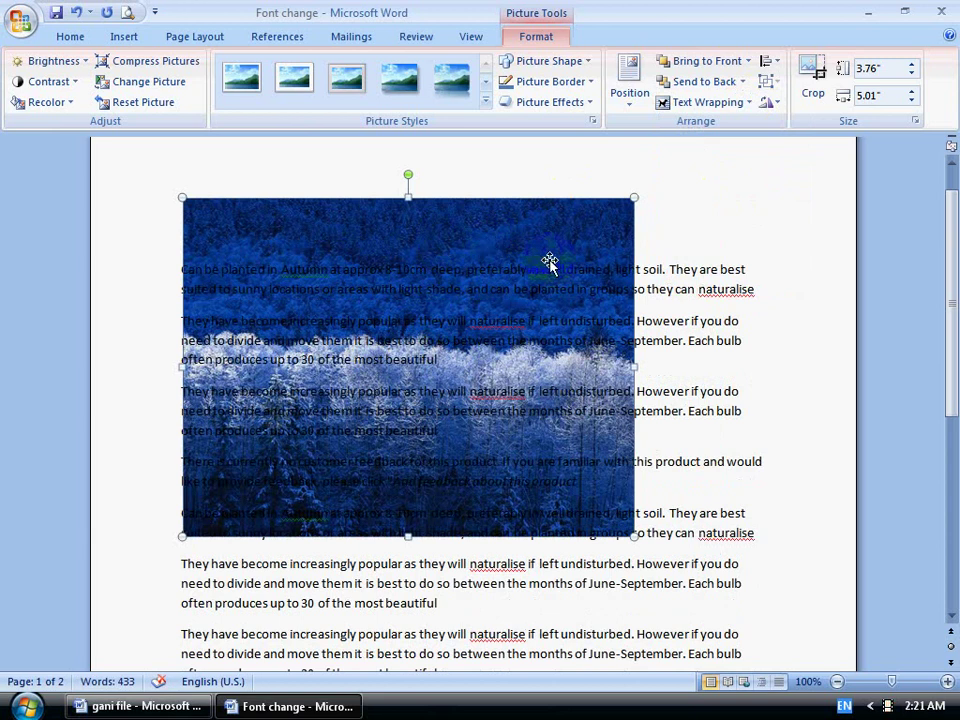
click(77, 14)
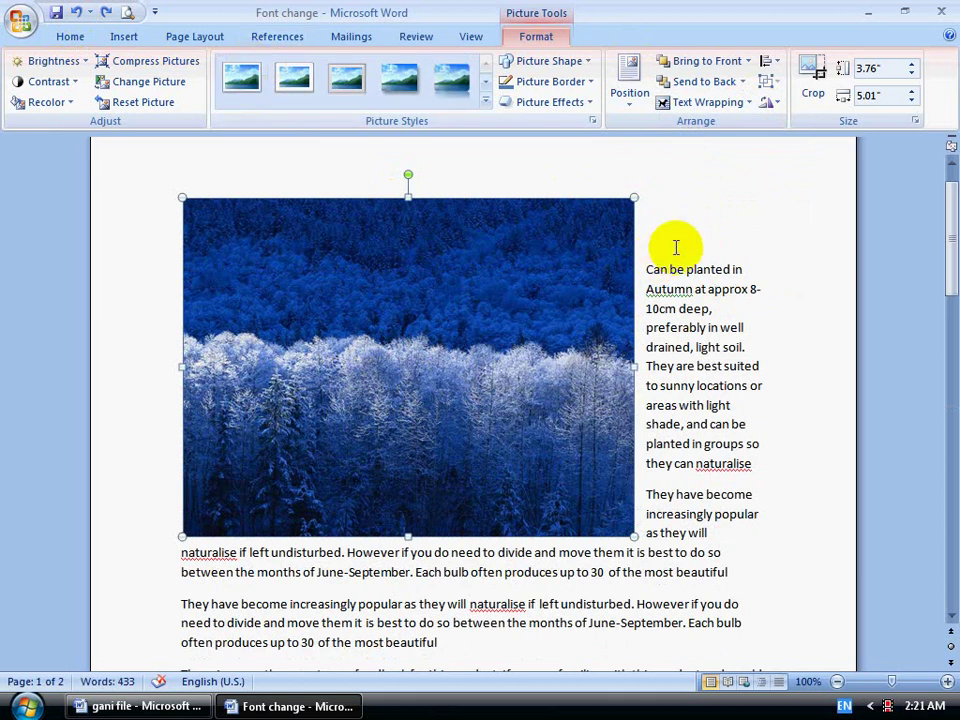
- Change the font color of the first two paragraphs around the picture to a darker shade of orange
drag(648, 253, 772, 583)
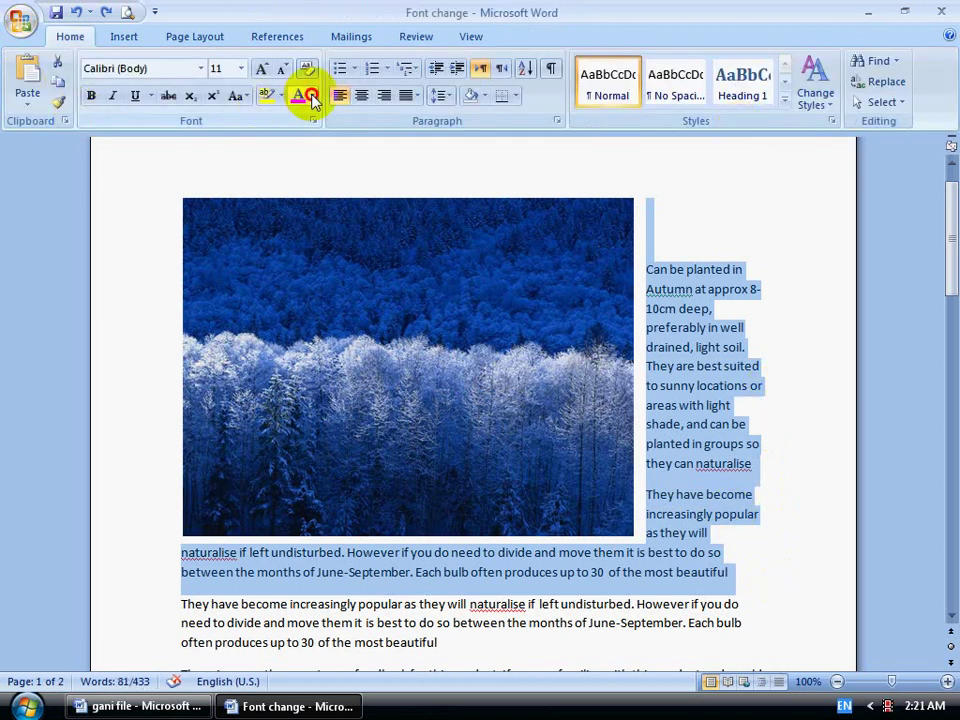
click(312, 96)
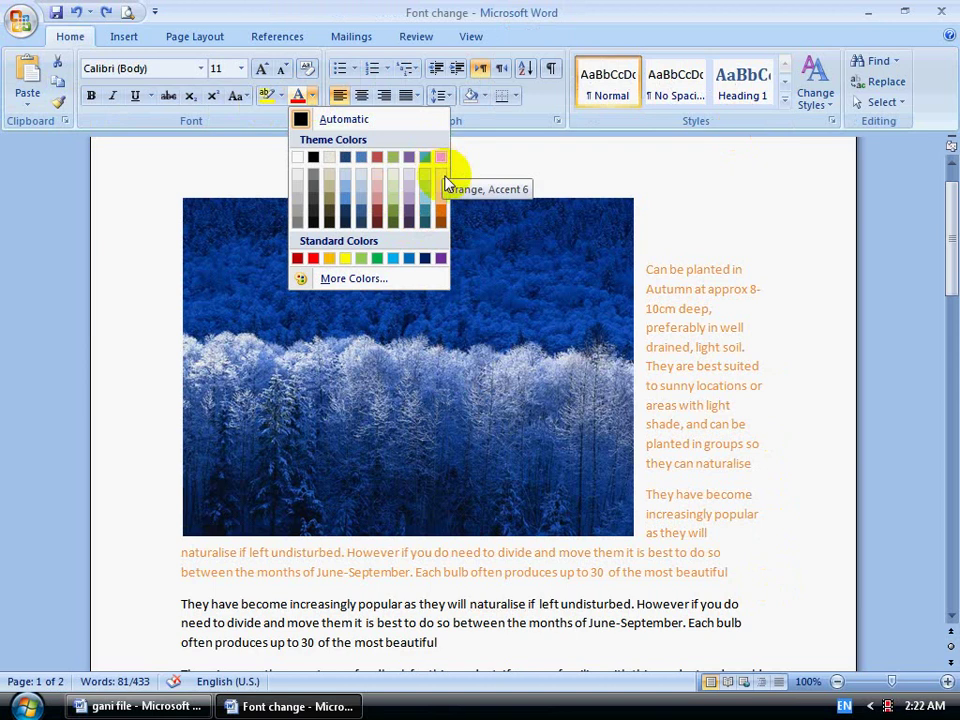
click(442, 214)
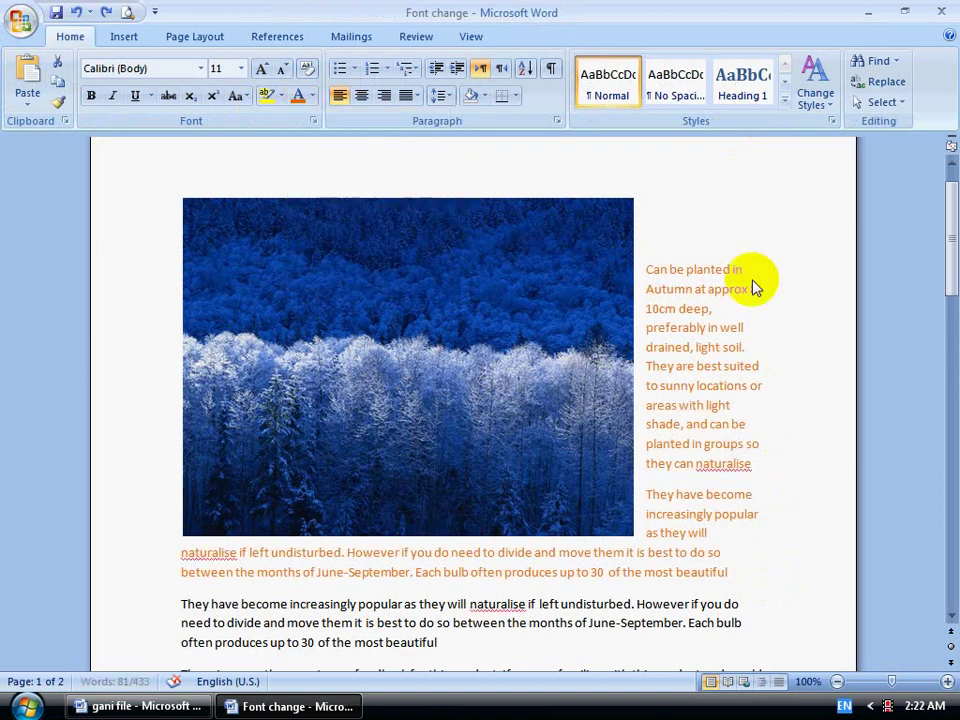
- Select the picture and set its text wrapping to Behind Text
click(429, 311)
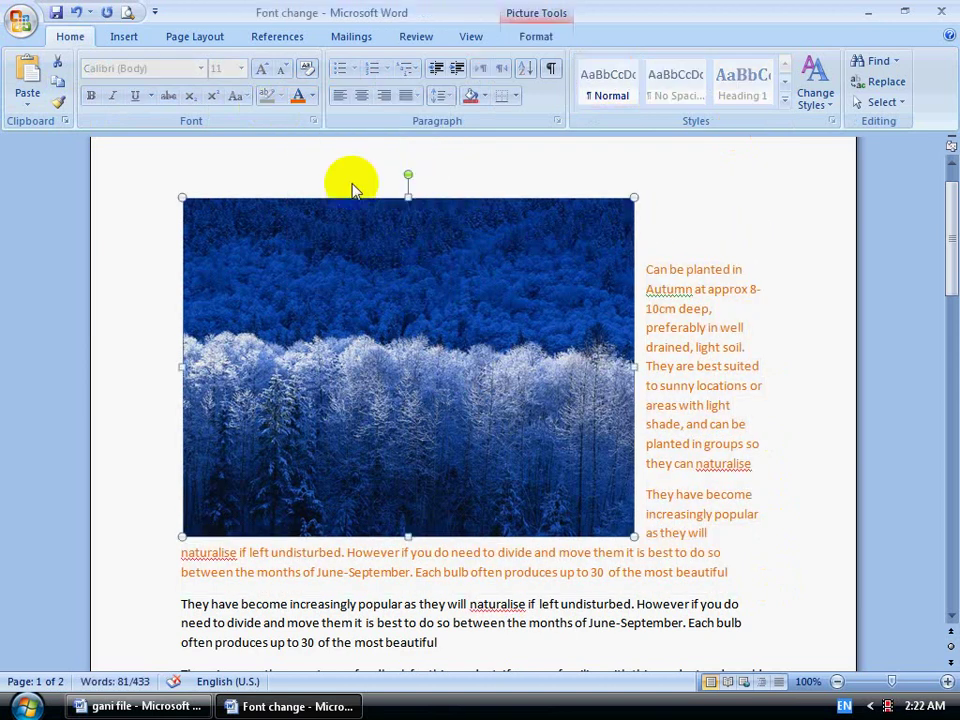
click(538, 14)
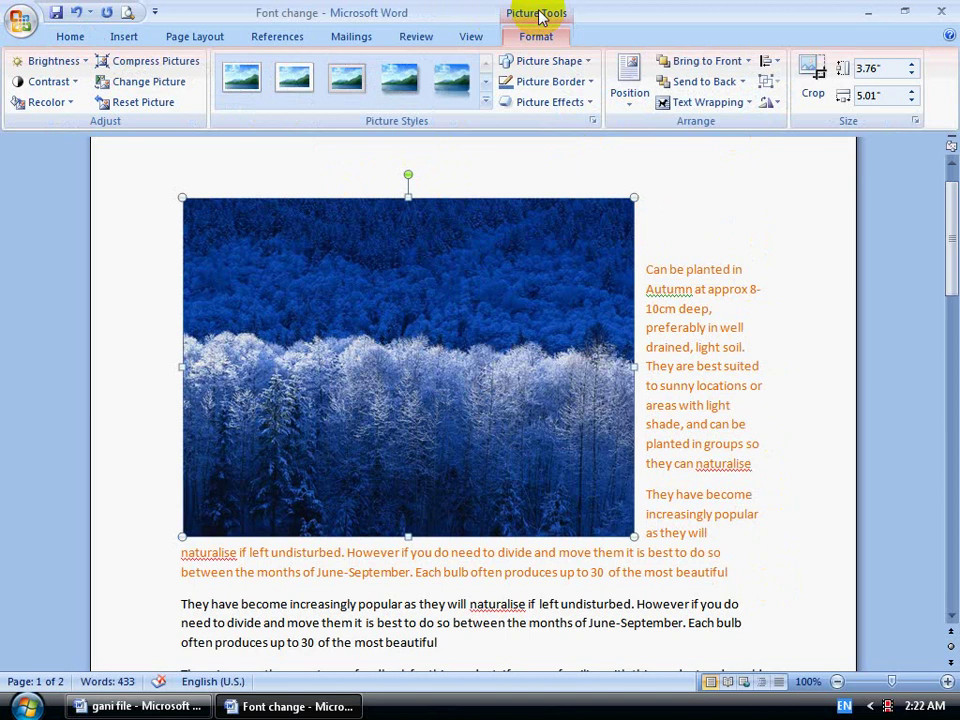
click(750, 104)
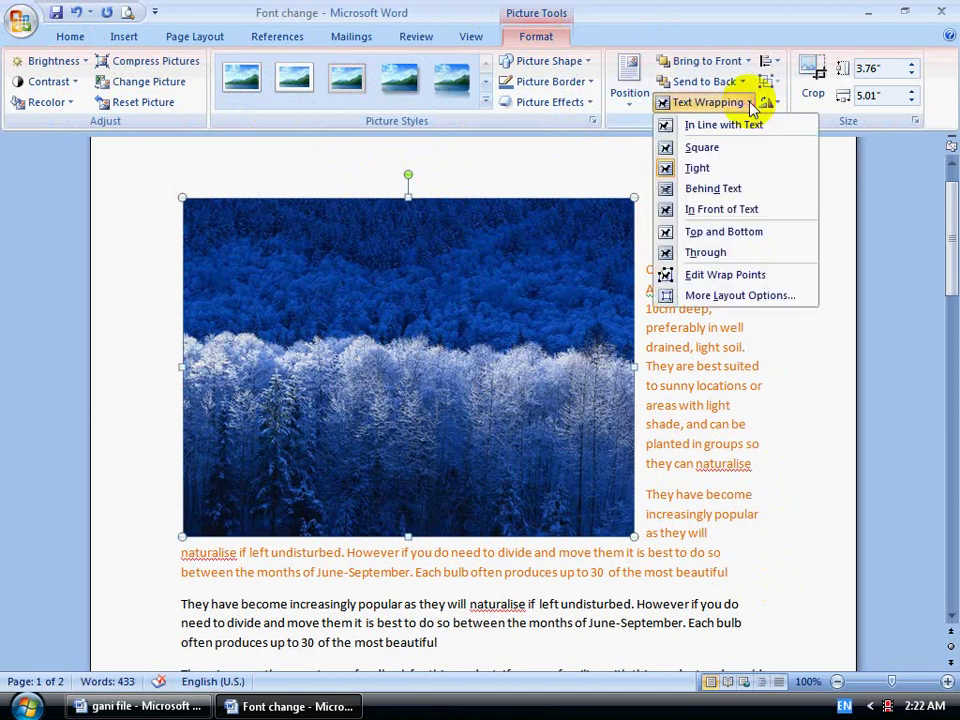
click(713, 189)
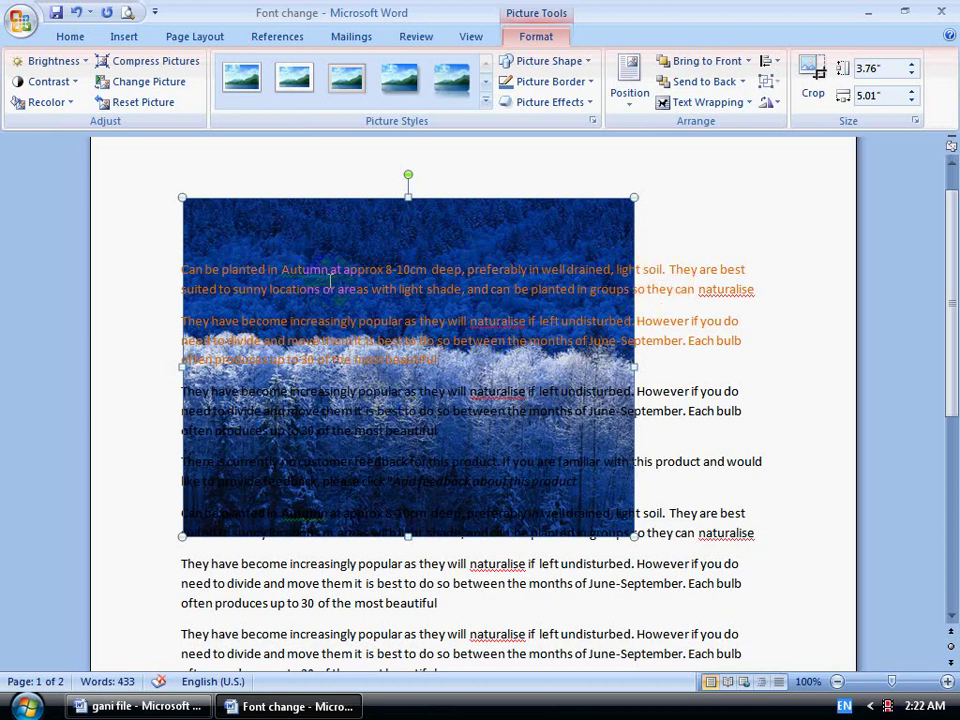
- Set the picture's text wrapping to In Front of Text, and after that change it to Top and Bottom
click(750, 104)
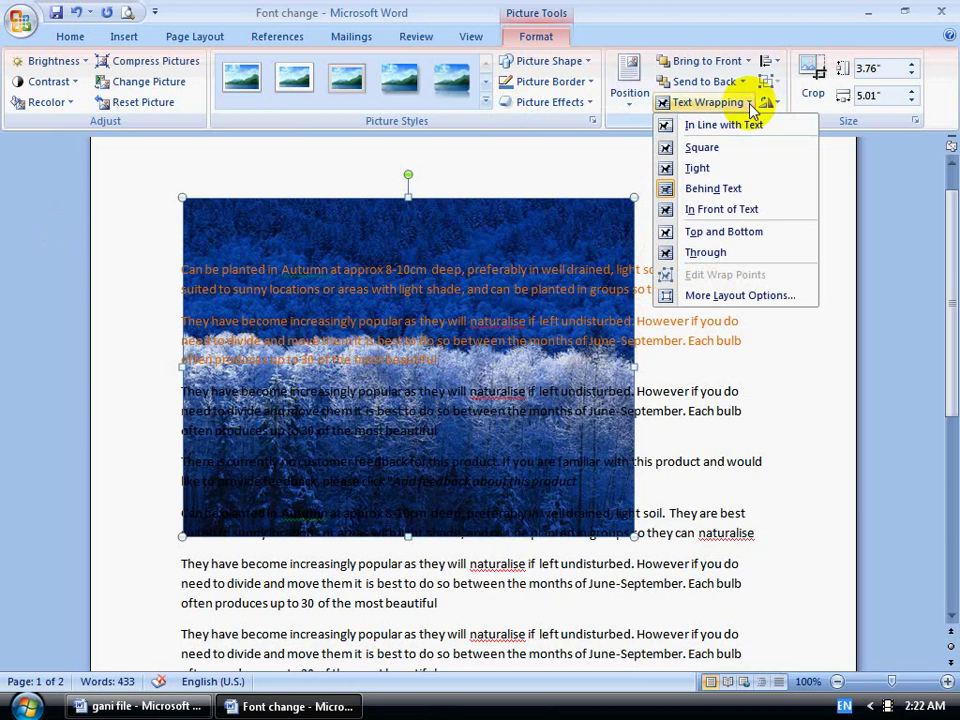
click(743, 211)
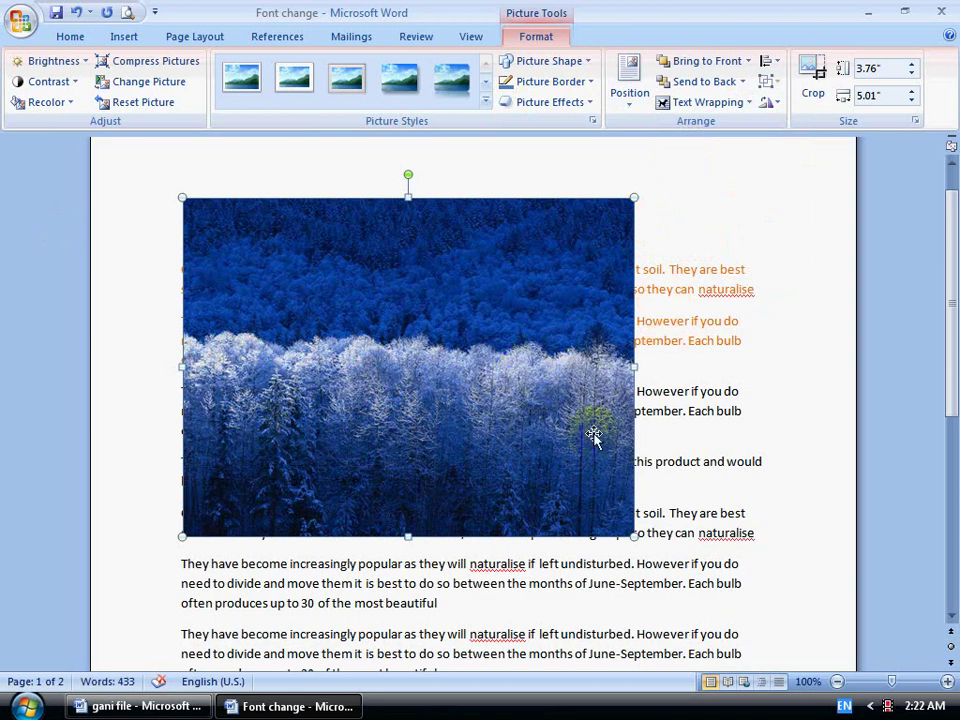
click(750, 104)
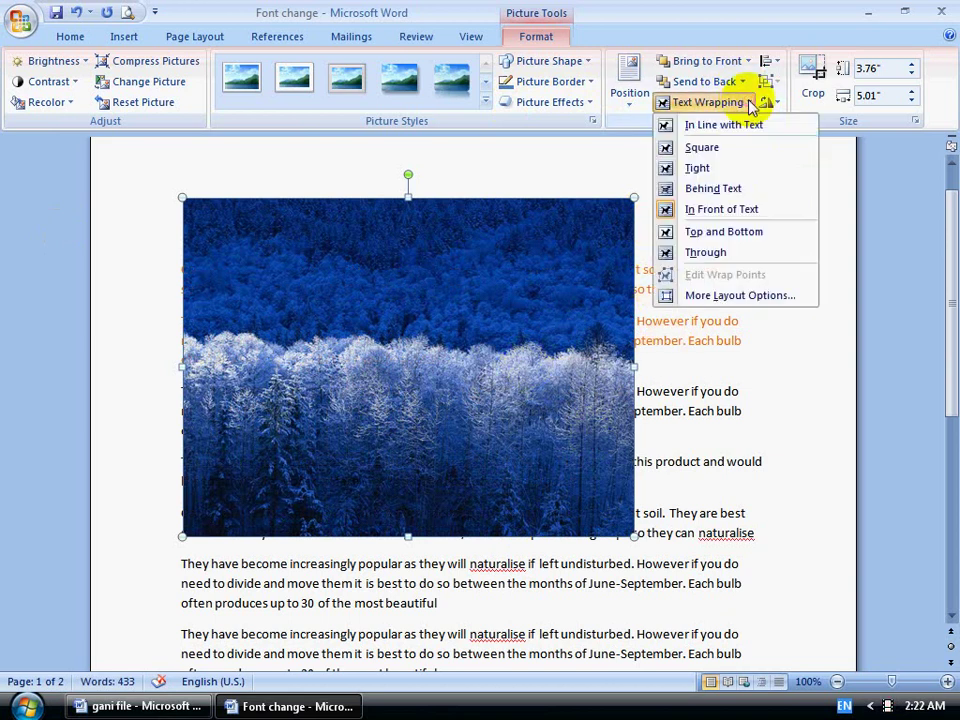
click(757, 235)
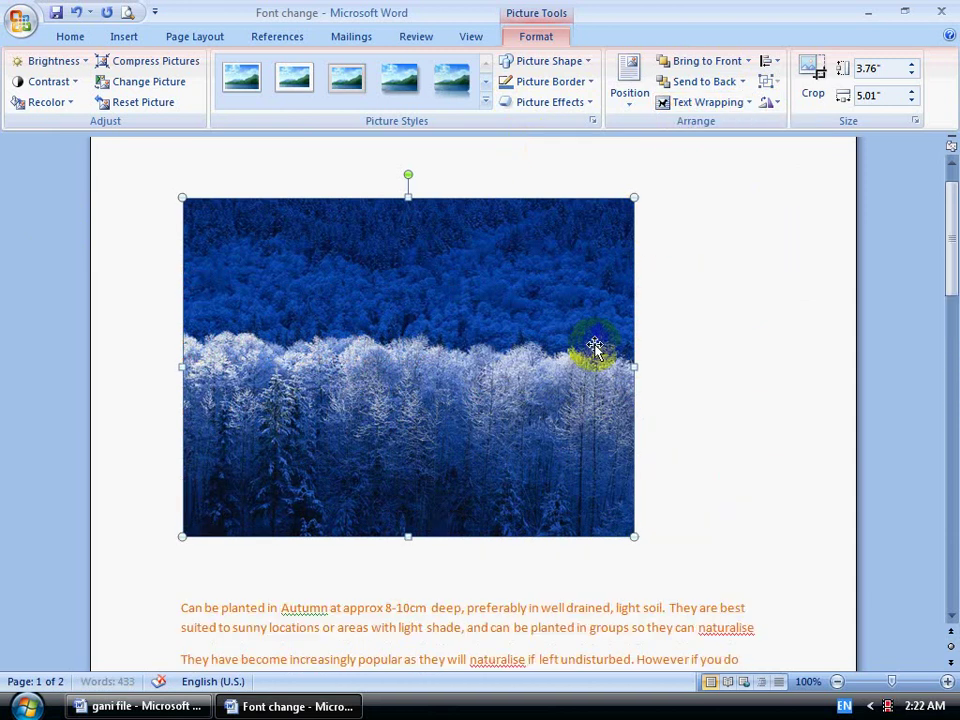
- Examine how the text flows around the picture with Top and Bottom wrapping, and review the available wrapping options
click(750, 104)
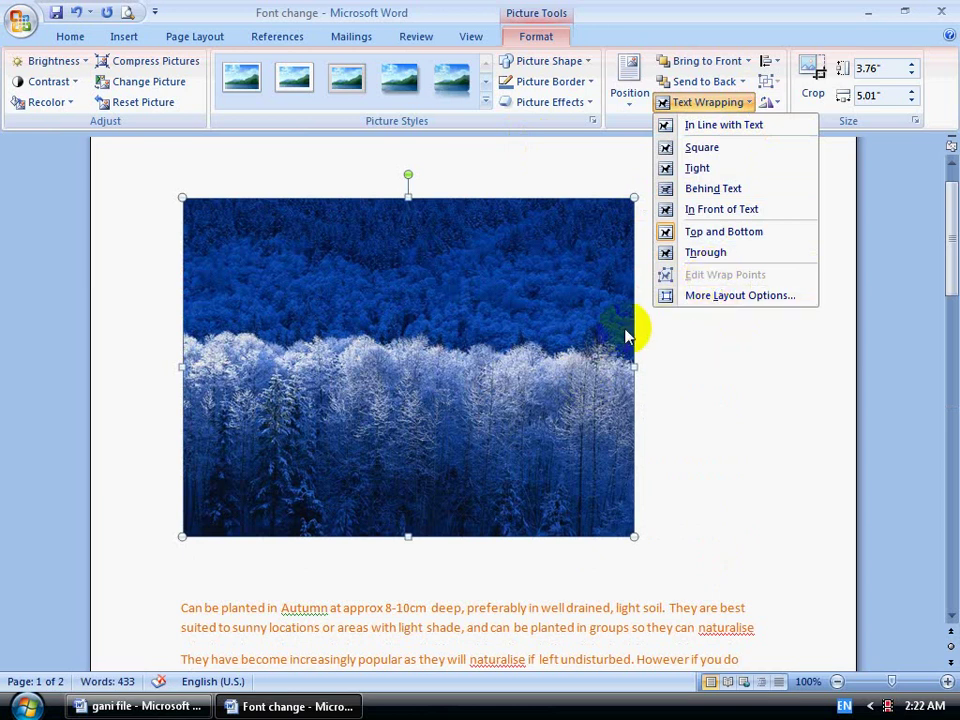
click(458, 323)
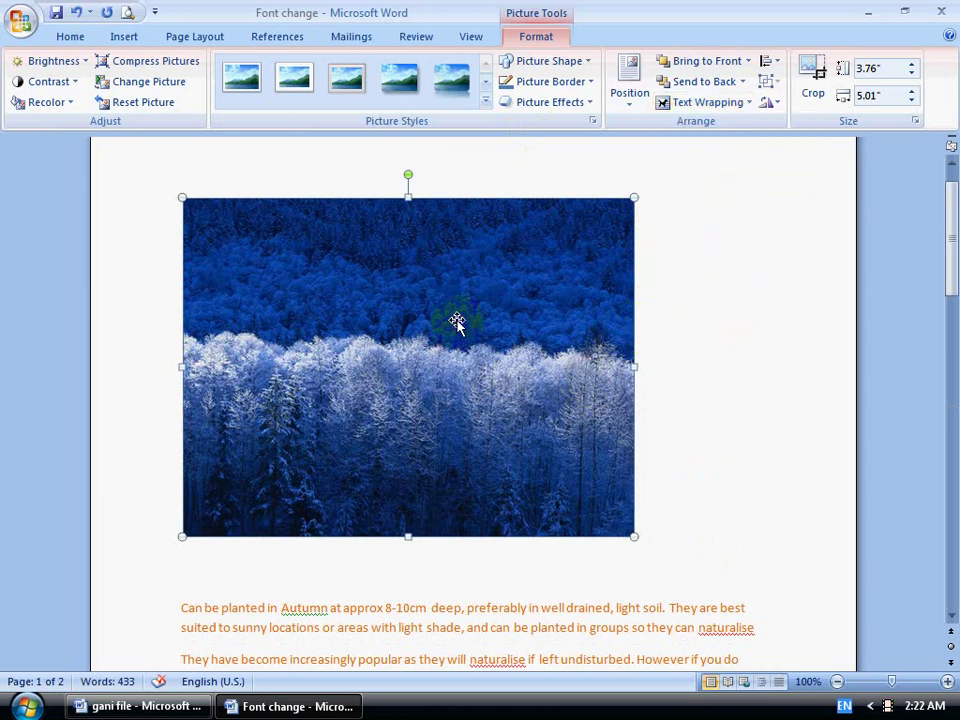
click(750, 104)
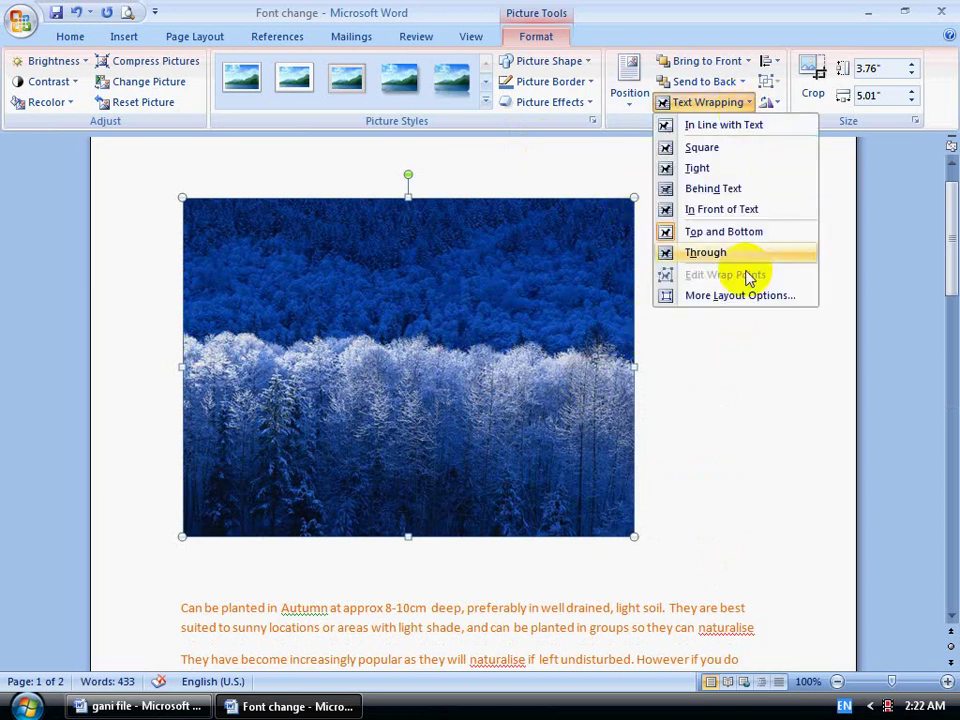
click(707, 386)
scroll(690, 470, down, 3)
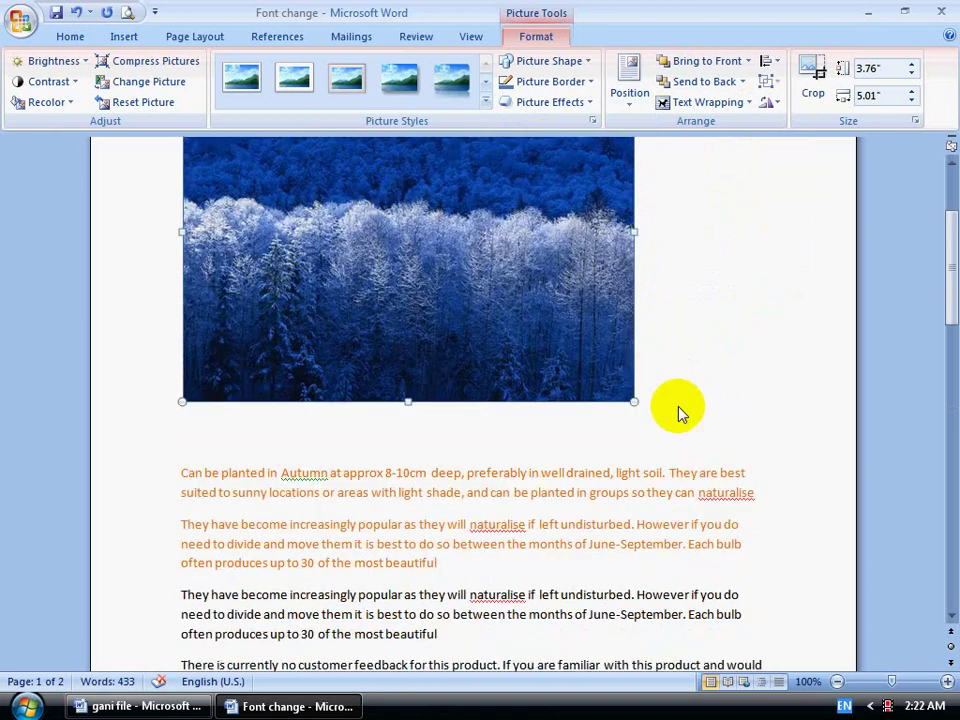
click(651, 337)
scroll(621, 332, up, 4)
scroll(621, 332, down, 5)
scroll(732, 366, down, 4)
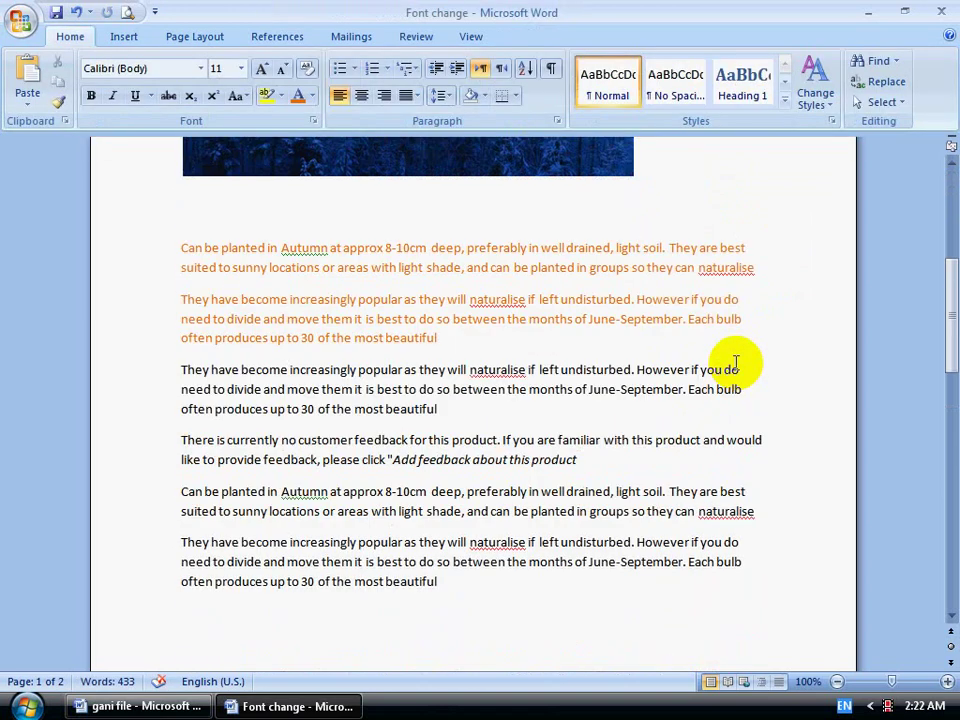
scroll(729, 339, up, 6)
click(443, 327)
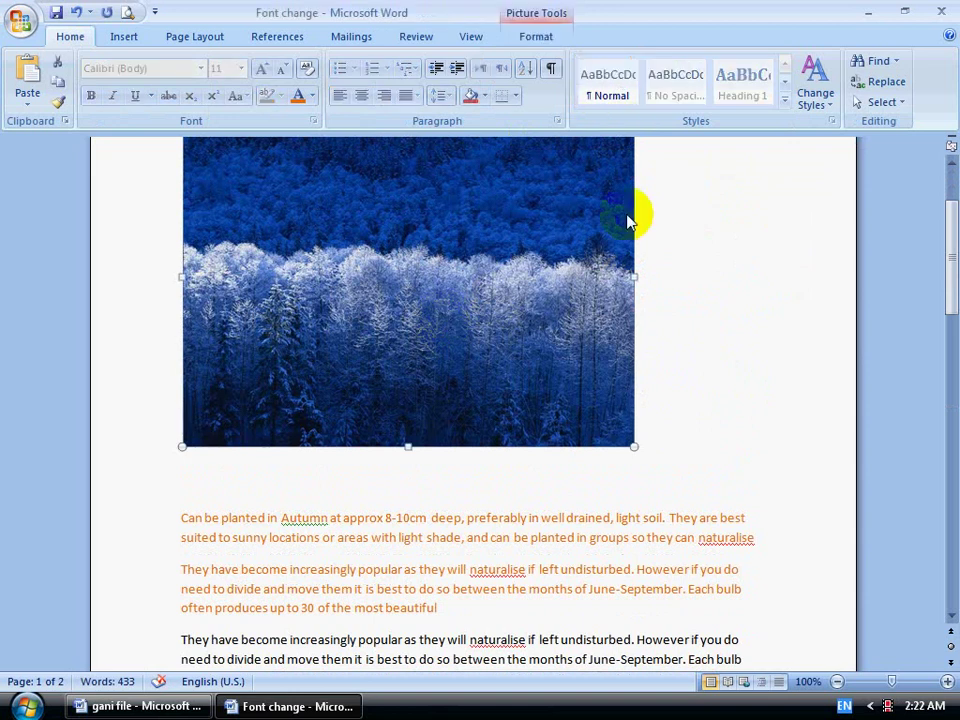
click(547, 18)
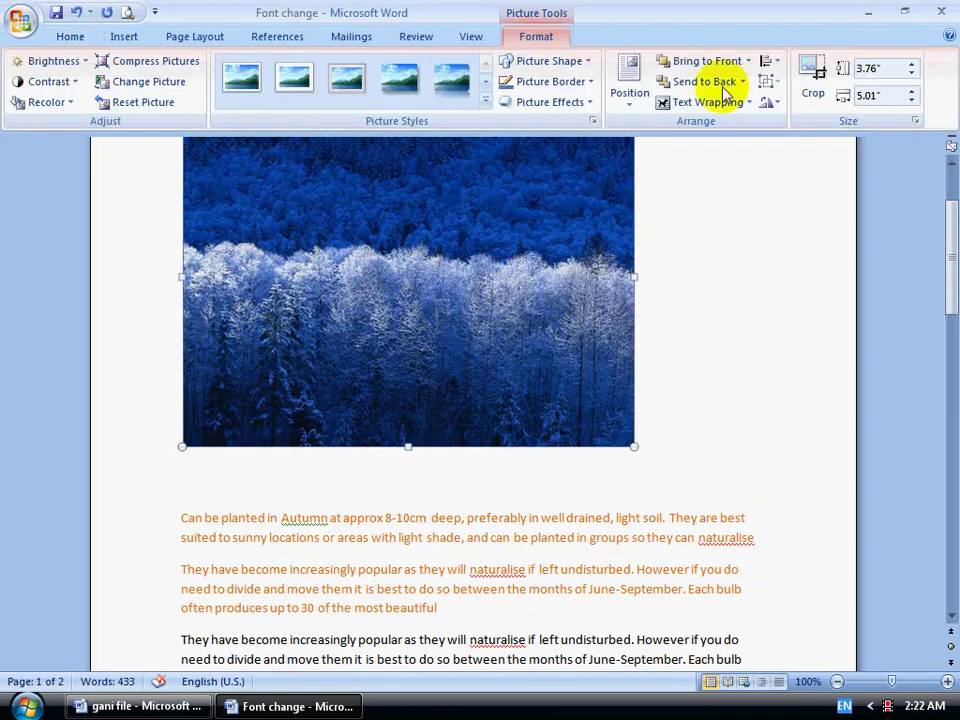
click(750, 104)
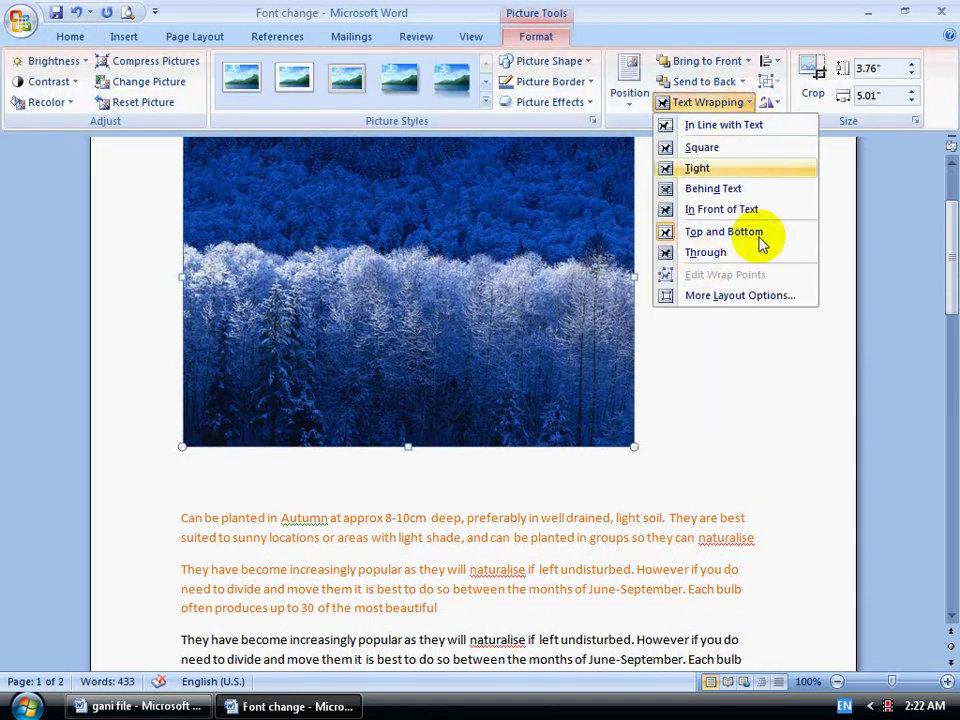
click(762, 103)
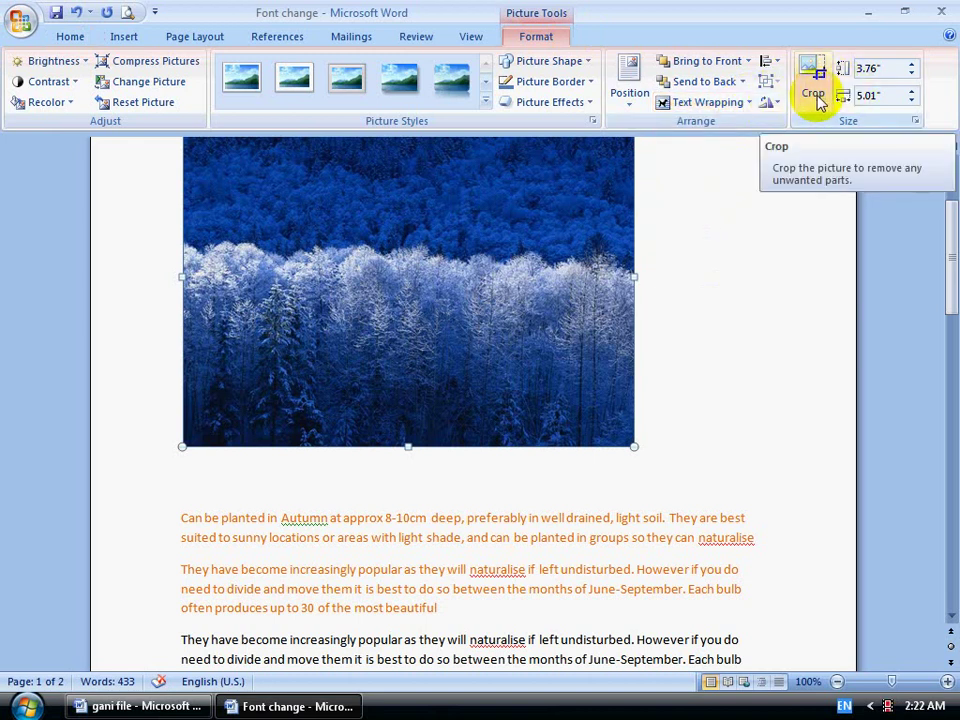
scroll(814, 98, up, 2)
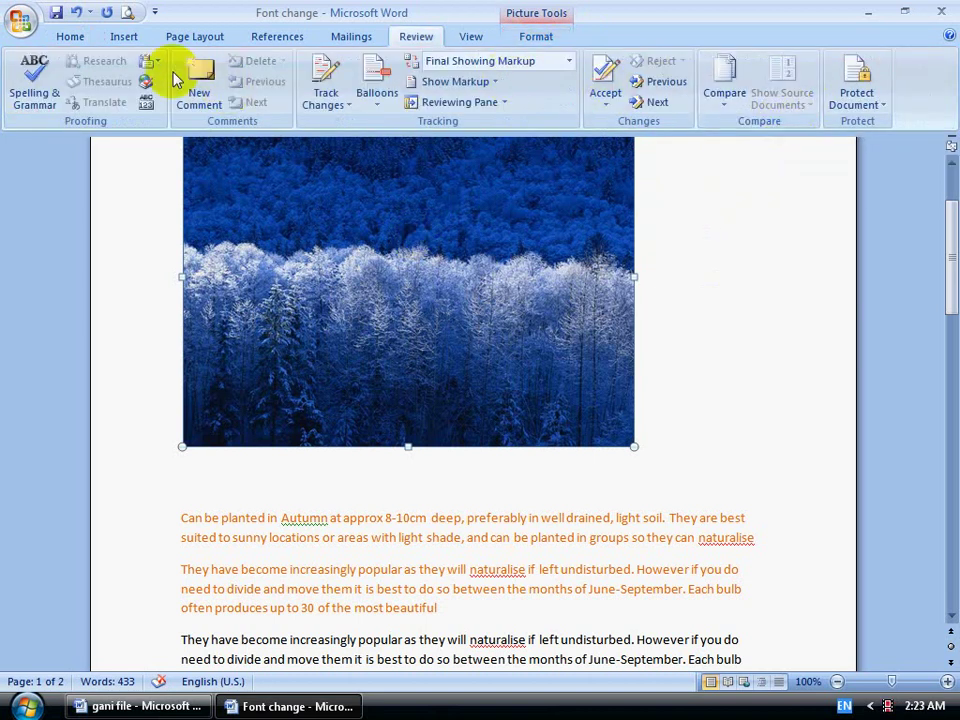
- Undo the last two text wrapping changes on the picture
click(74, 14)
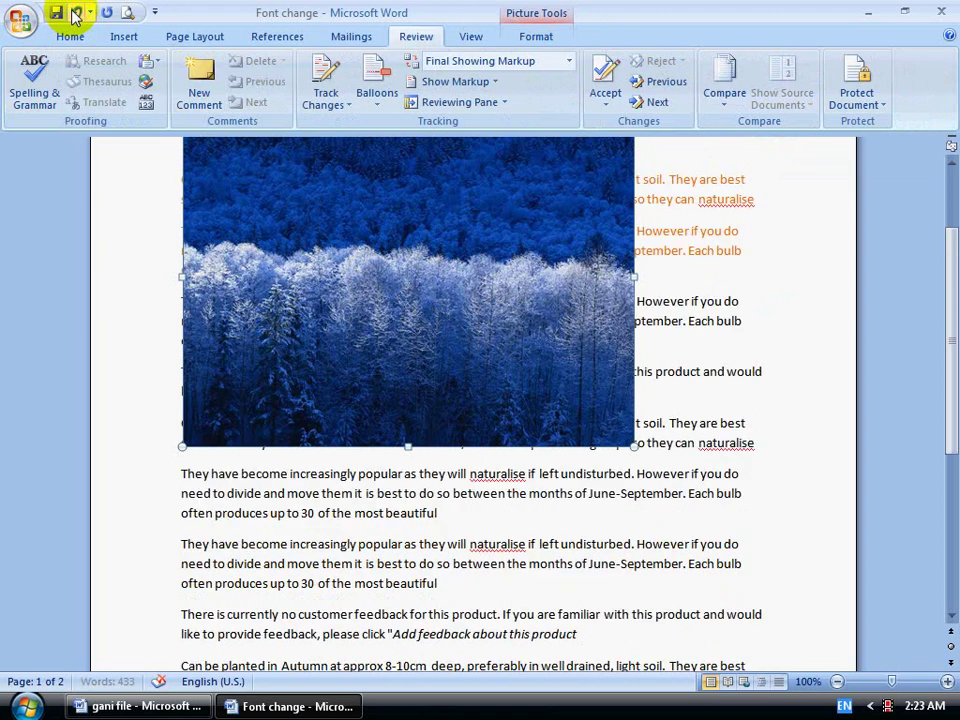
click(74, 14)
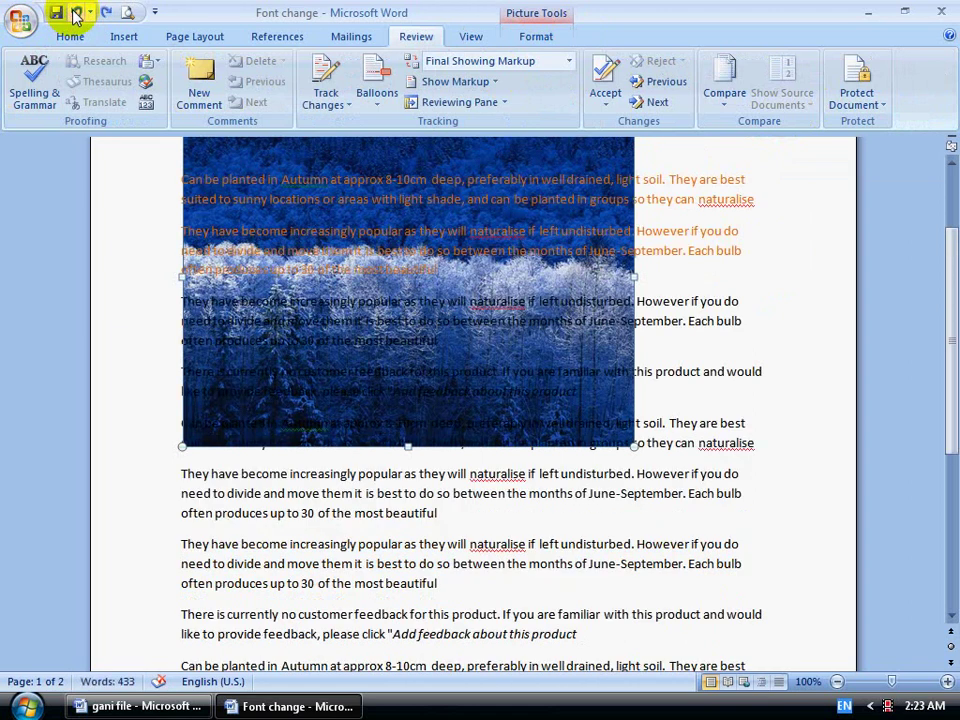
- Reselect the picture behind the text, review its wrapping choices, and preview its rotation options, including Rotate Left 90°
click(525, 221)
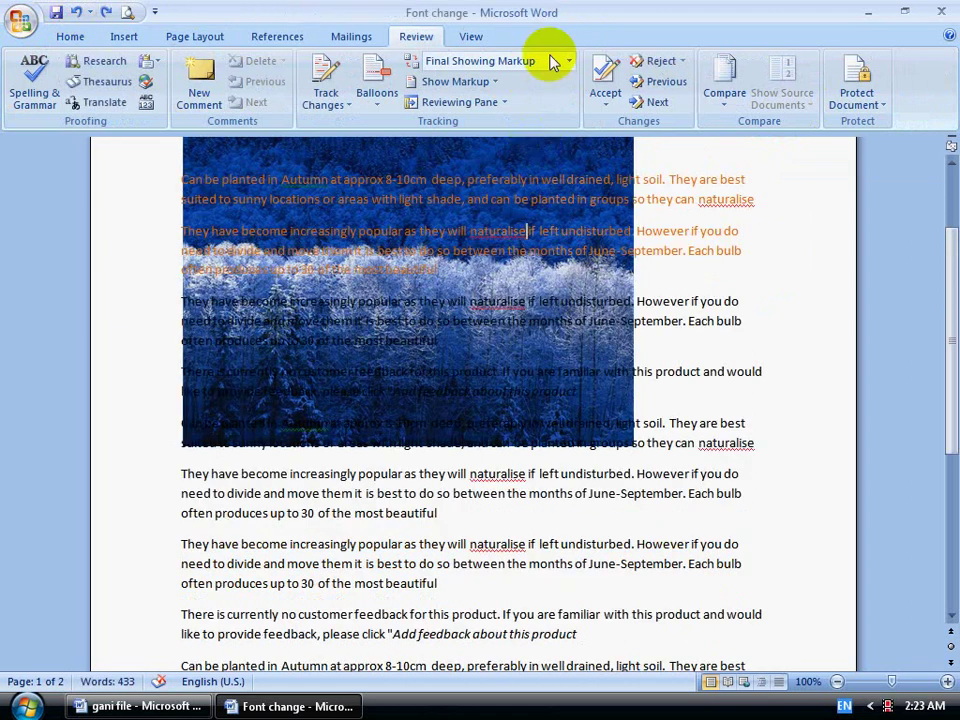
click(489, 325)
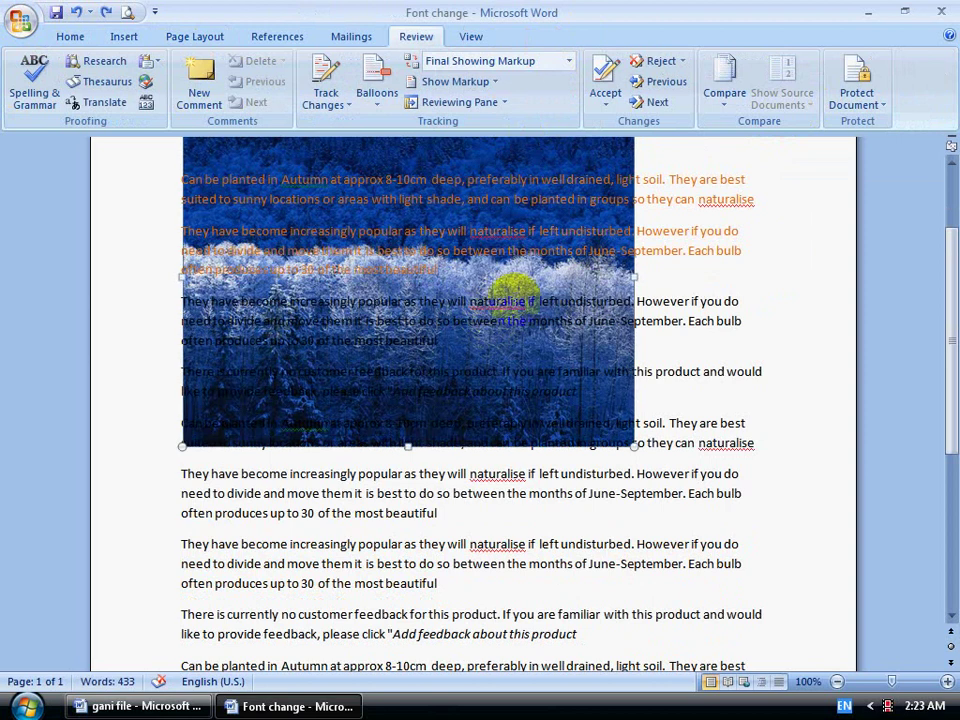
click(540, 14)
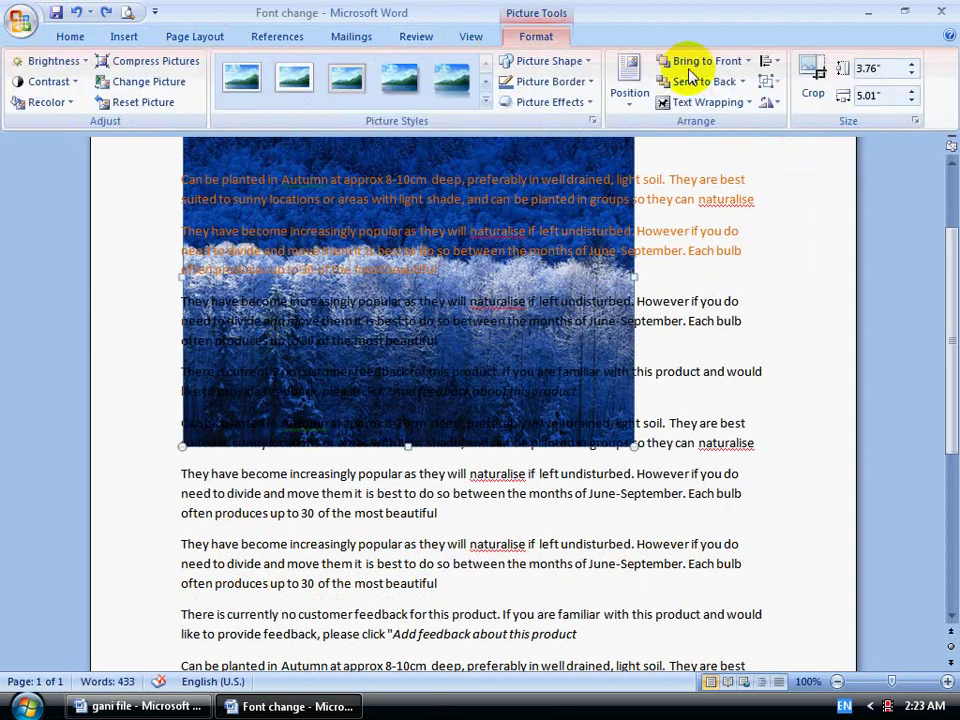
click(752, 104)
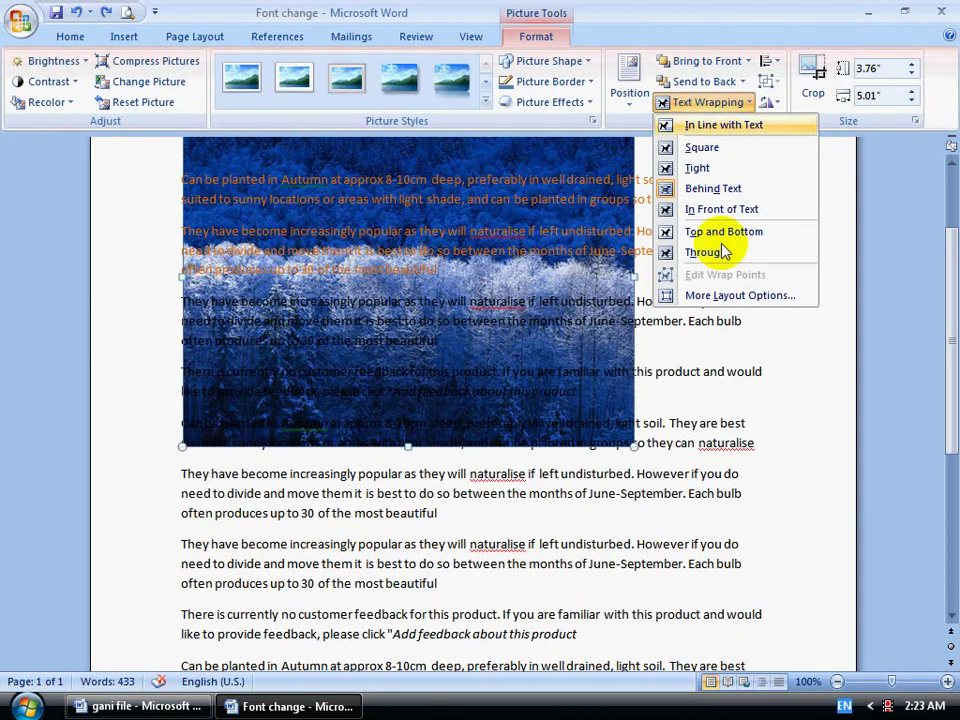
click(767, 104)
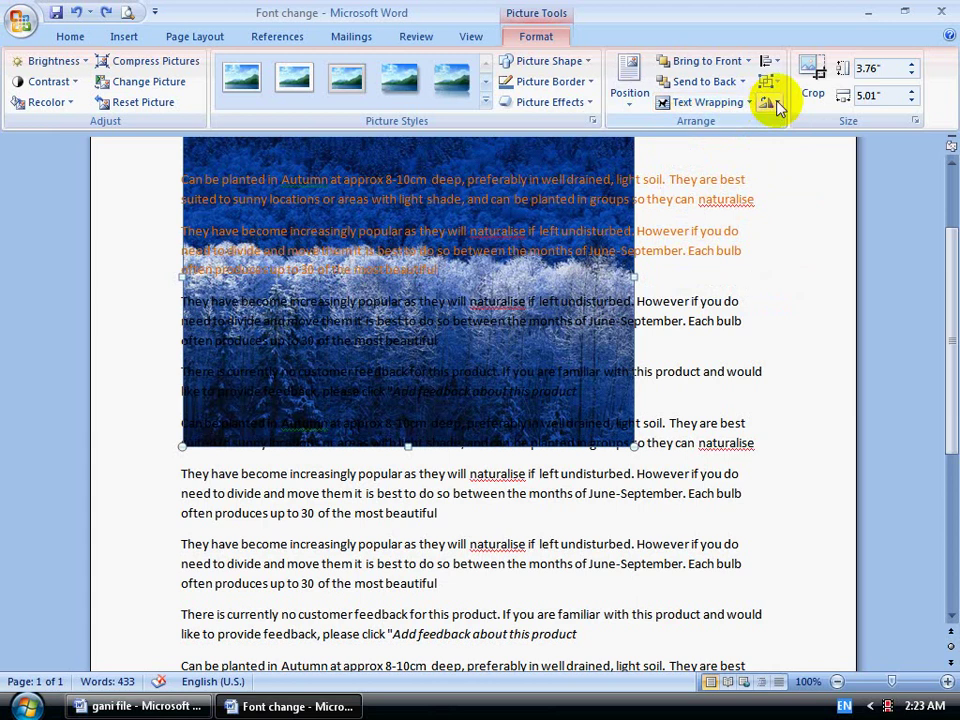
click(769, 102)
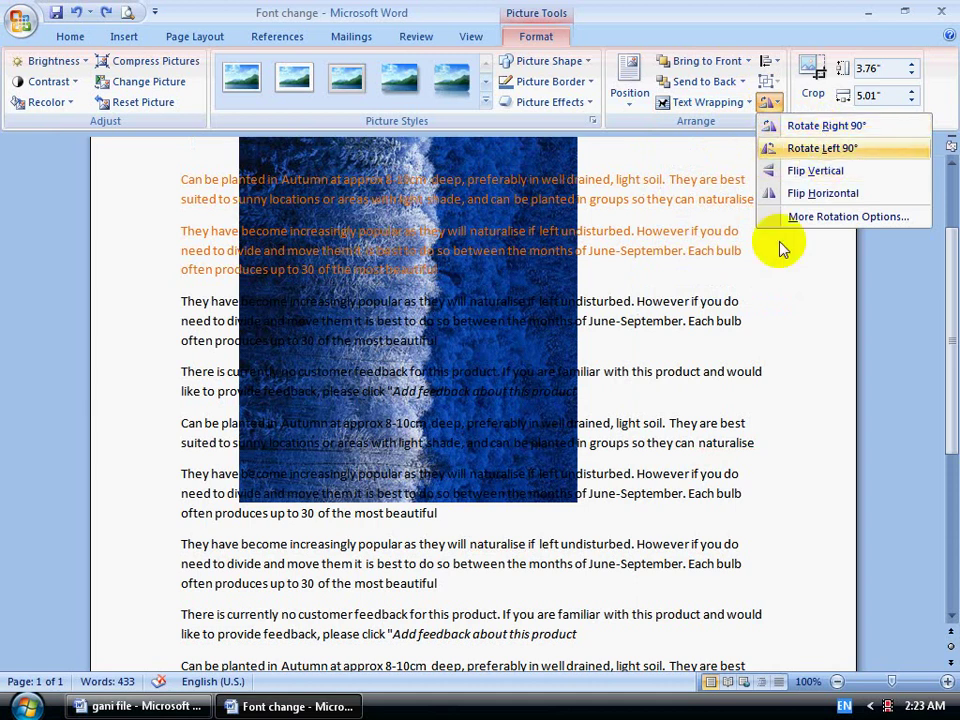
click(786, 281)
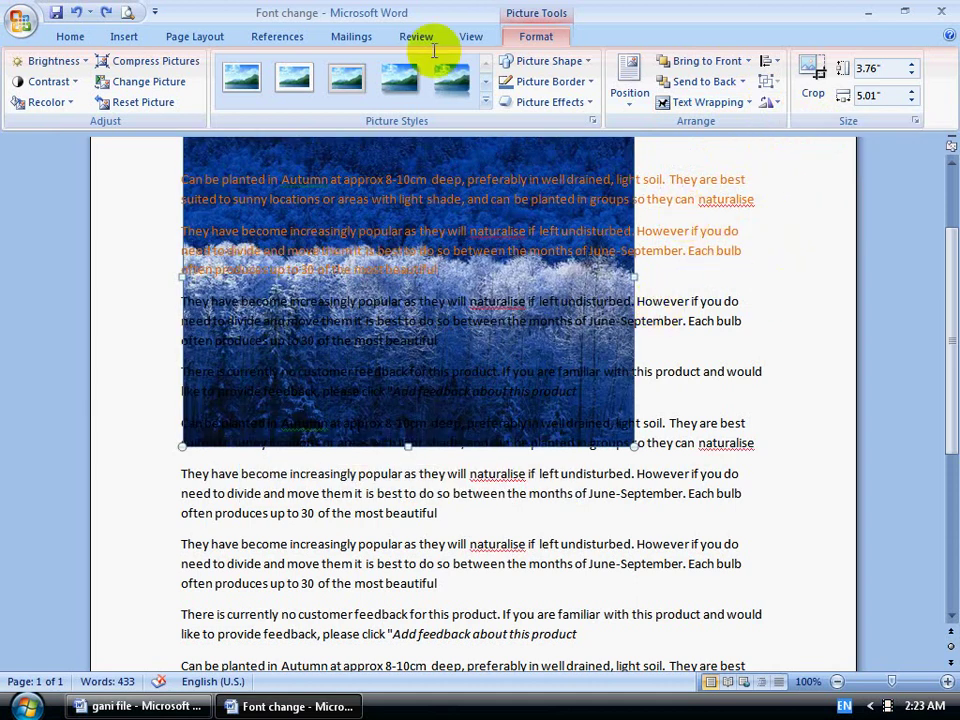
- Undo the earlier wrapping and font color changes around the picture, and select the picture again
click(78, 13)
click(78, 13)
click(78, 13)
click(538, 330)
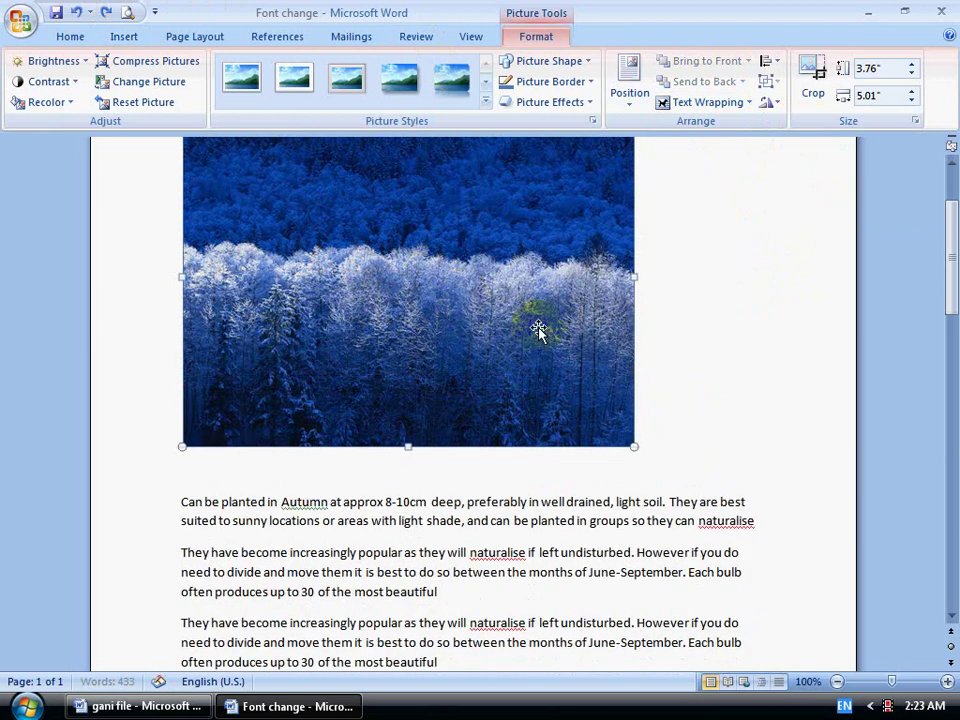
scroll(480, 340, up, 3)
click(419, 358)
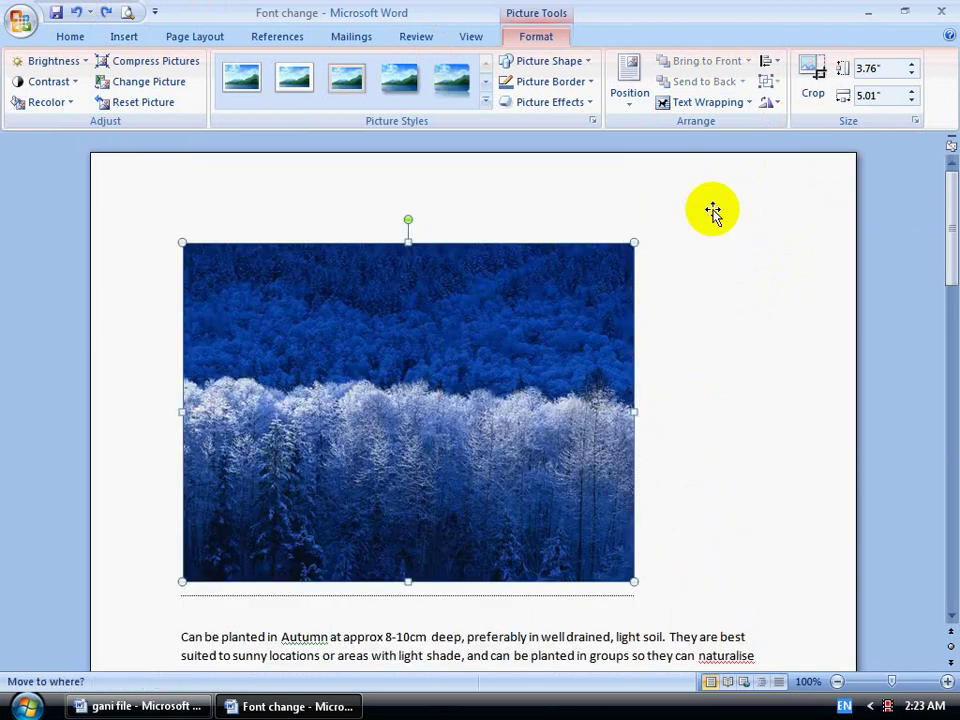
- Review the picture's size, rotation, scale and crop settings under More Rotation Options, and close the dialog without changes
click(776, 104)
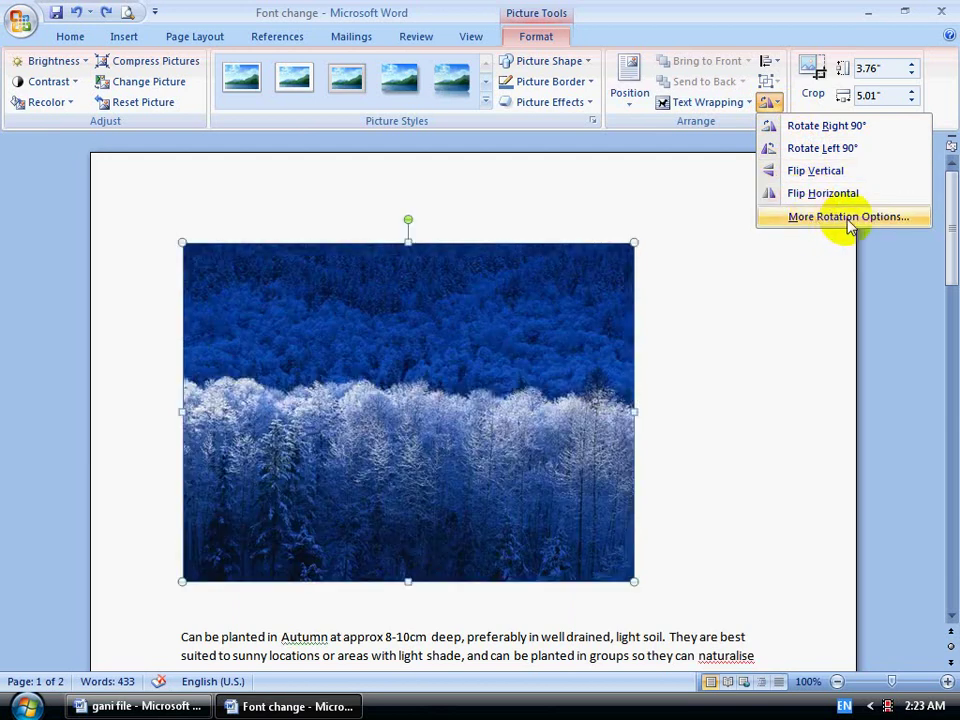
click(847, 218)
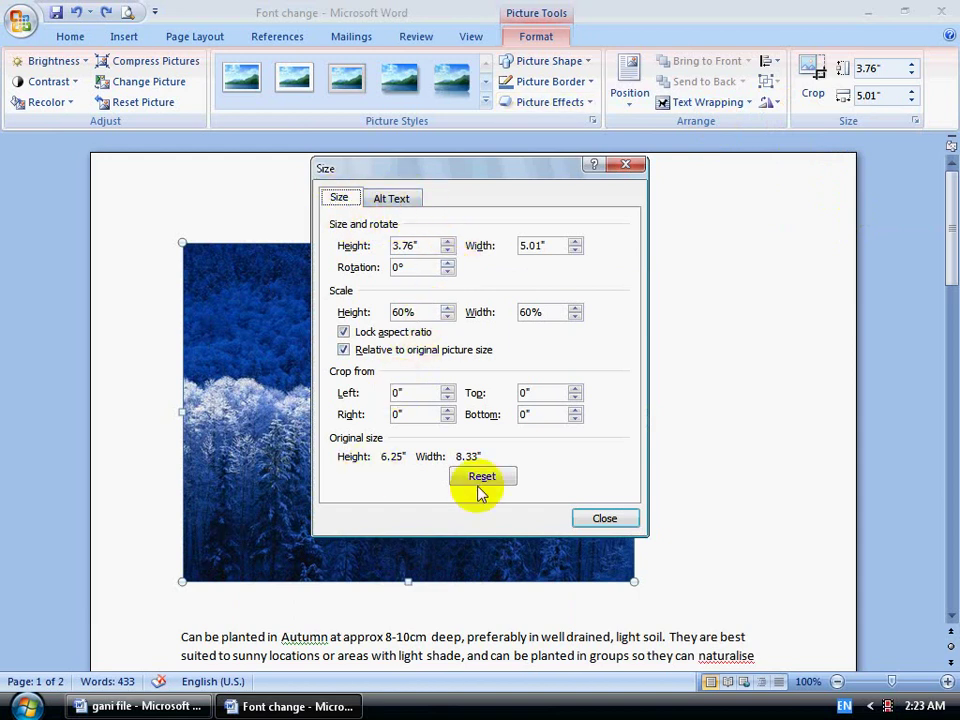
click(604, 520)
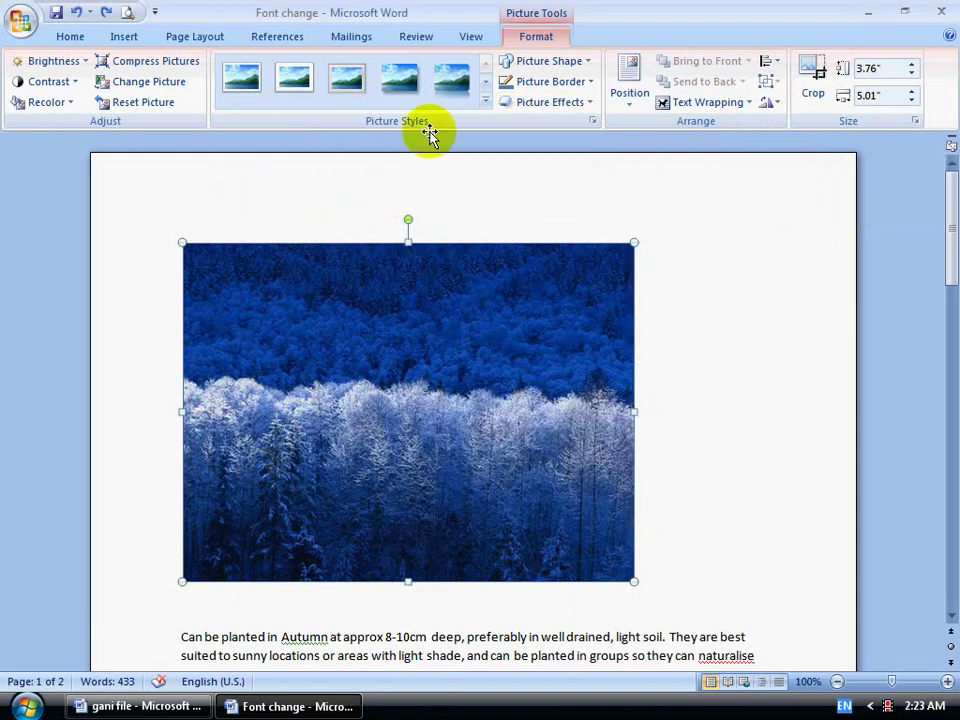
- Review the text wrapping and alignment options offered for the selected picture without applying any
click(724, 103)
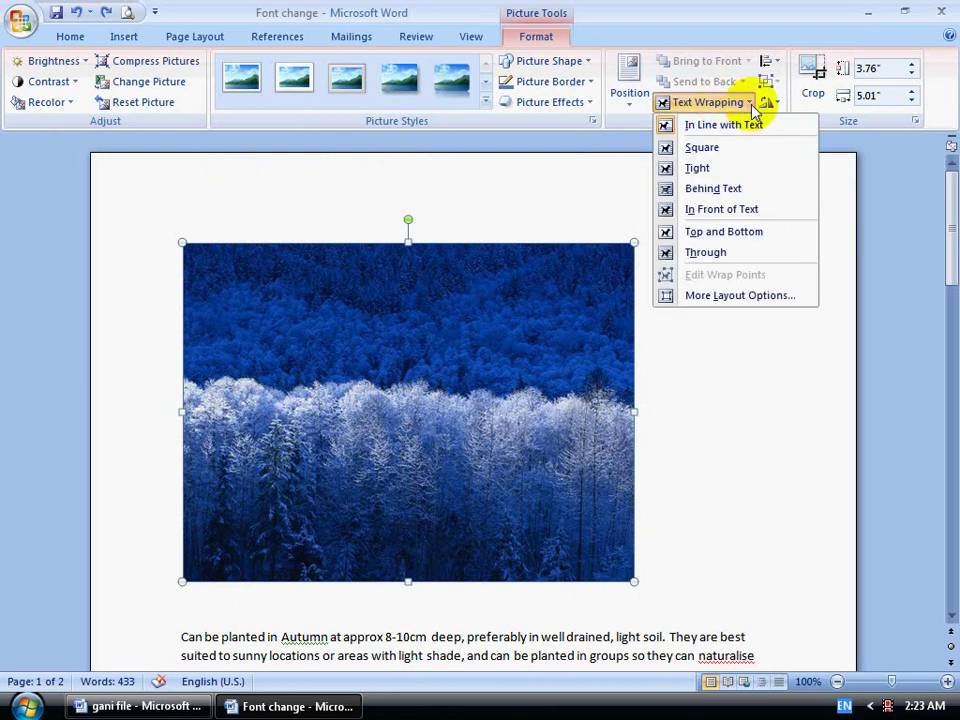
click(752, 104)
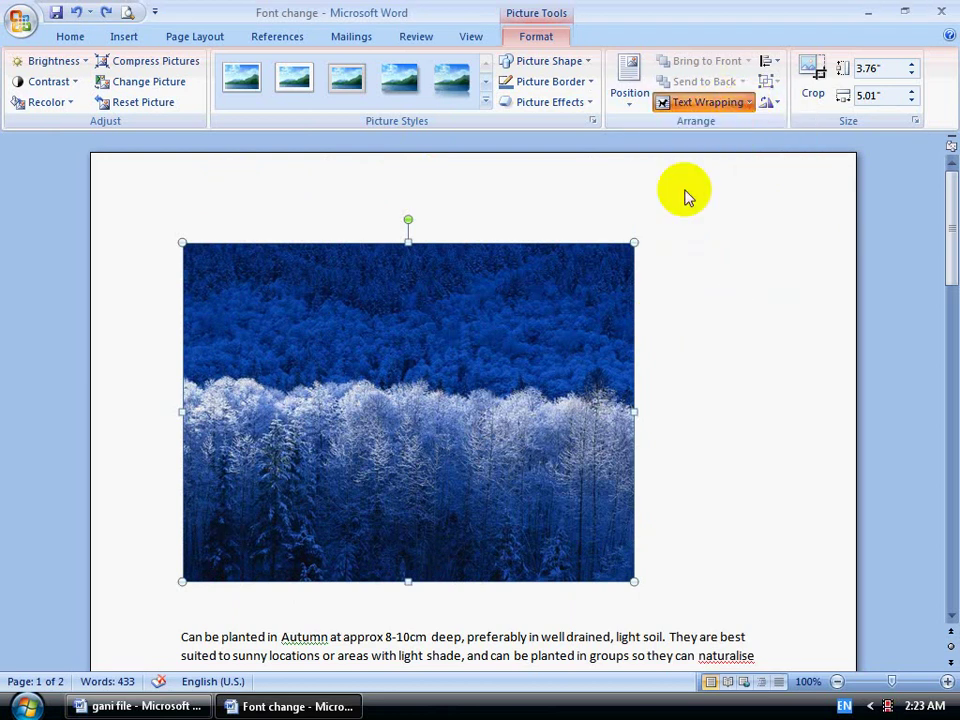
click(777, 63)
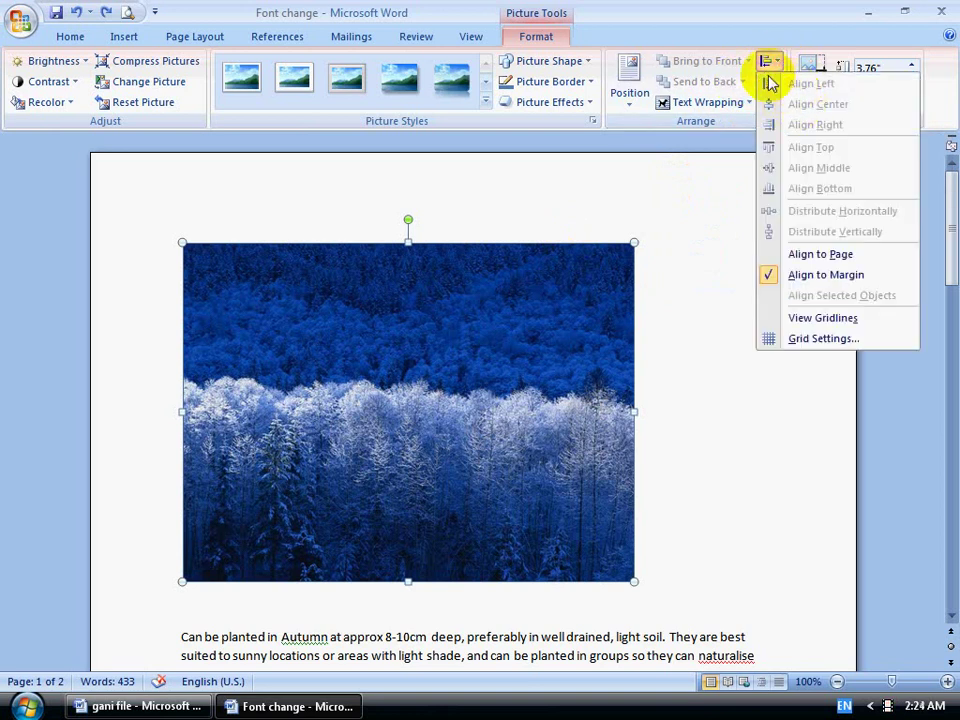
click(770, 66)
scroll(649, 381, down, 3)
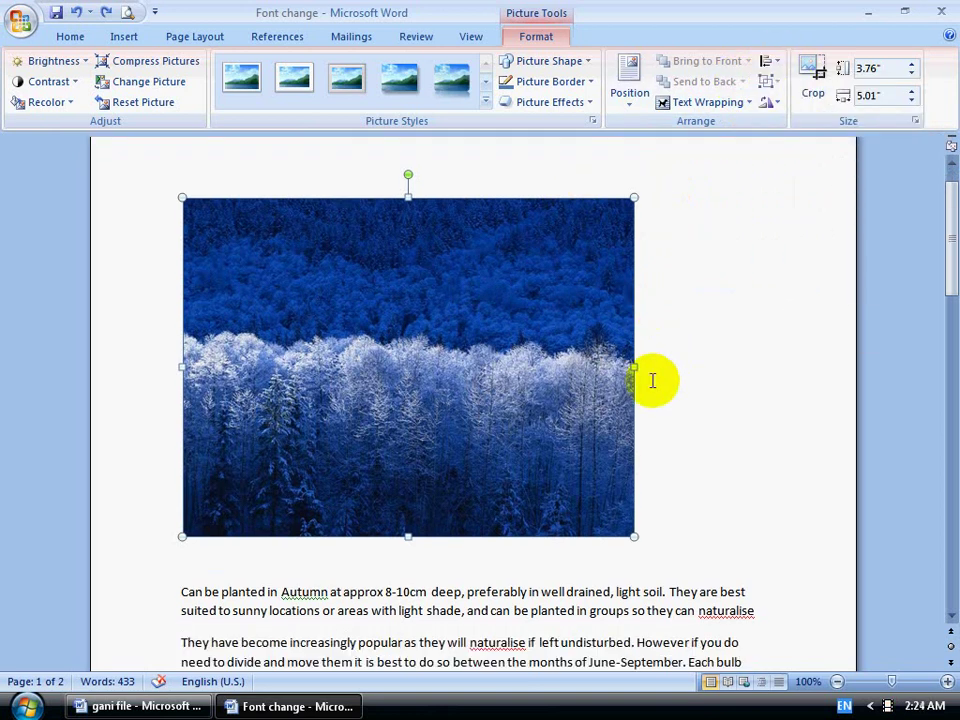
click(182, 456)
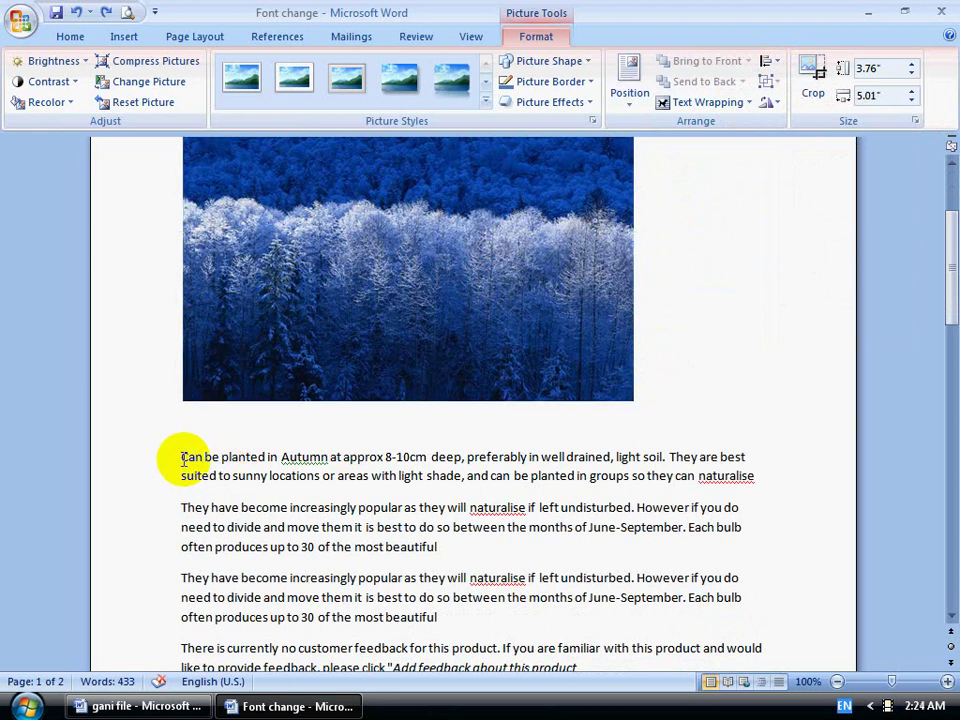
triple_click(467, 471)
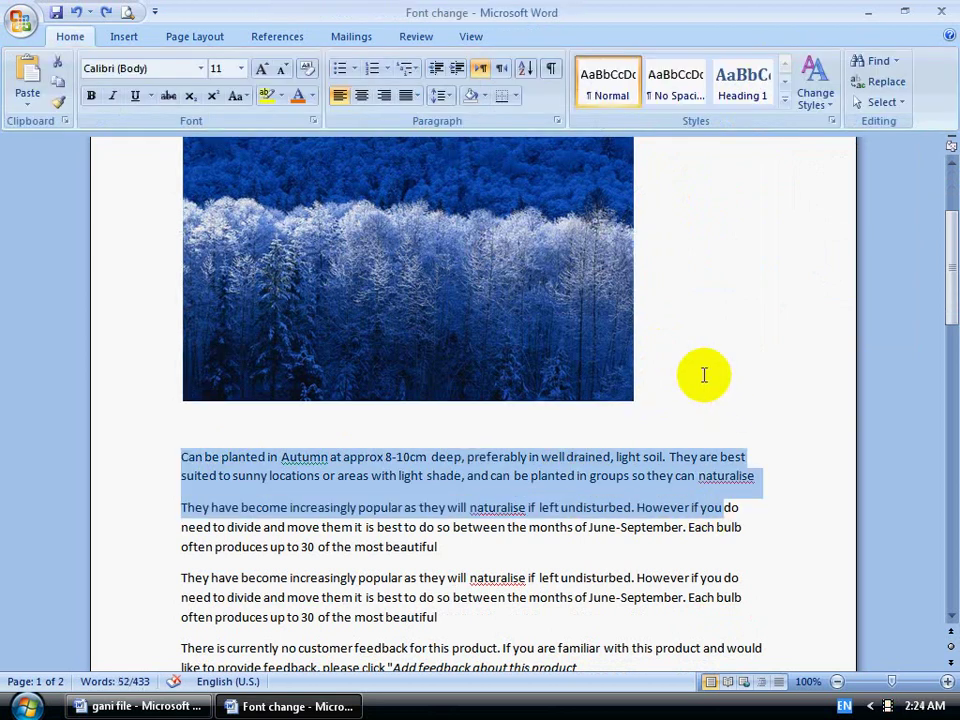
scroll(540, 416, up, 3)
click(491, 369)
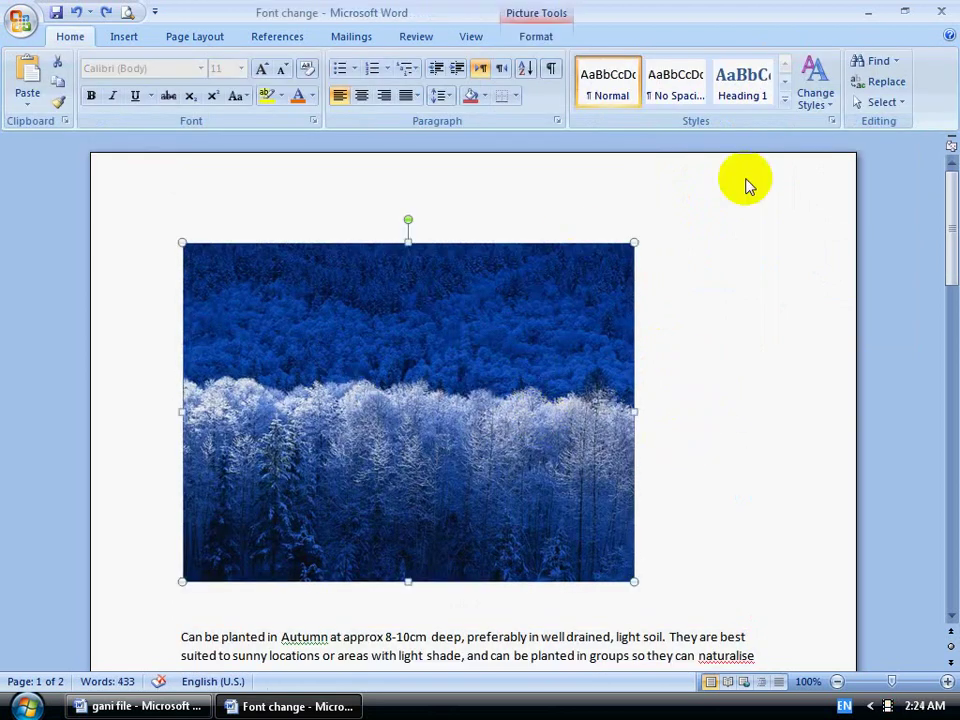
- Review the alignment, gridline and grid setting options offered for the winter picture without applying any
click(537, 15)
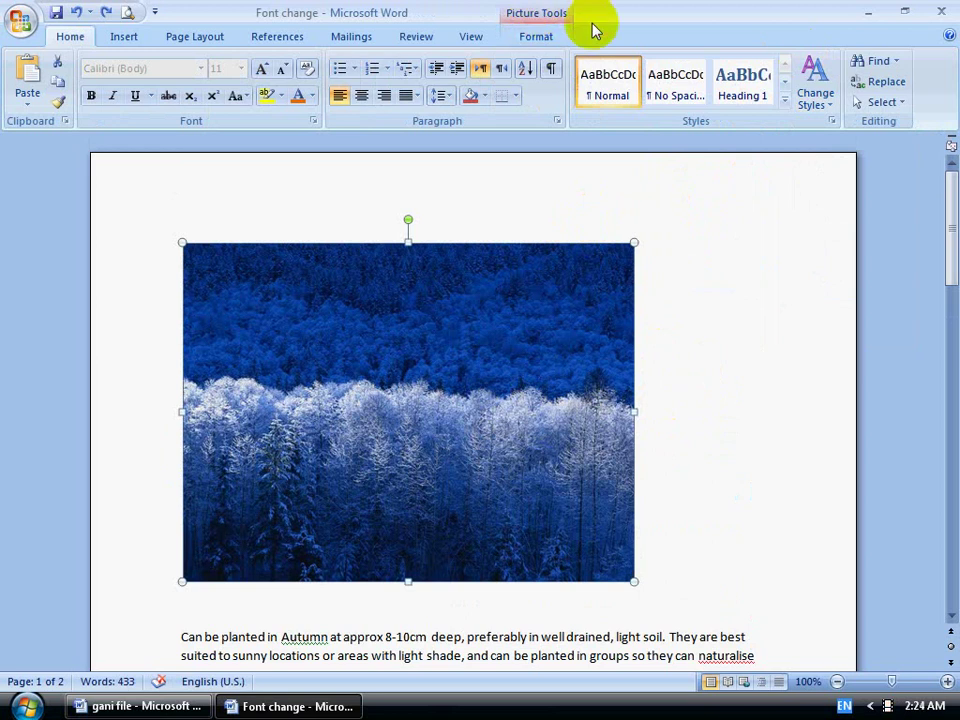
click(776, 63)
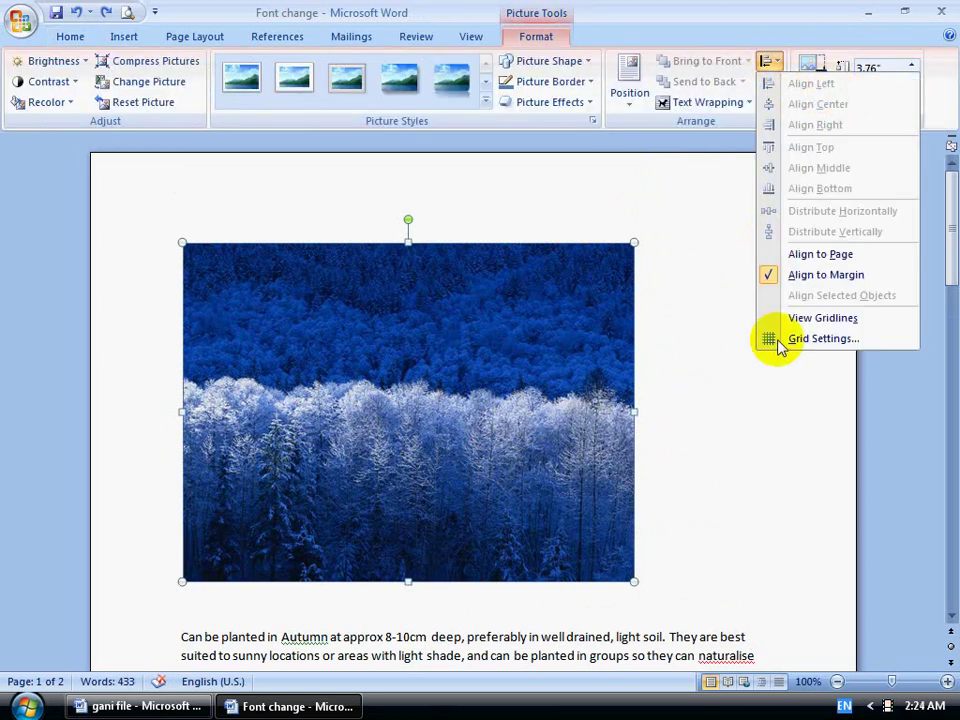
click(712, 266)
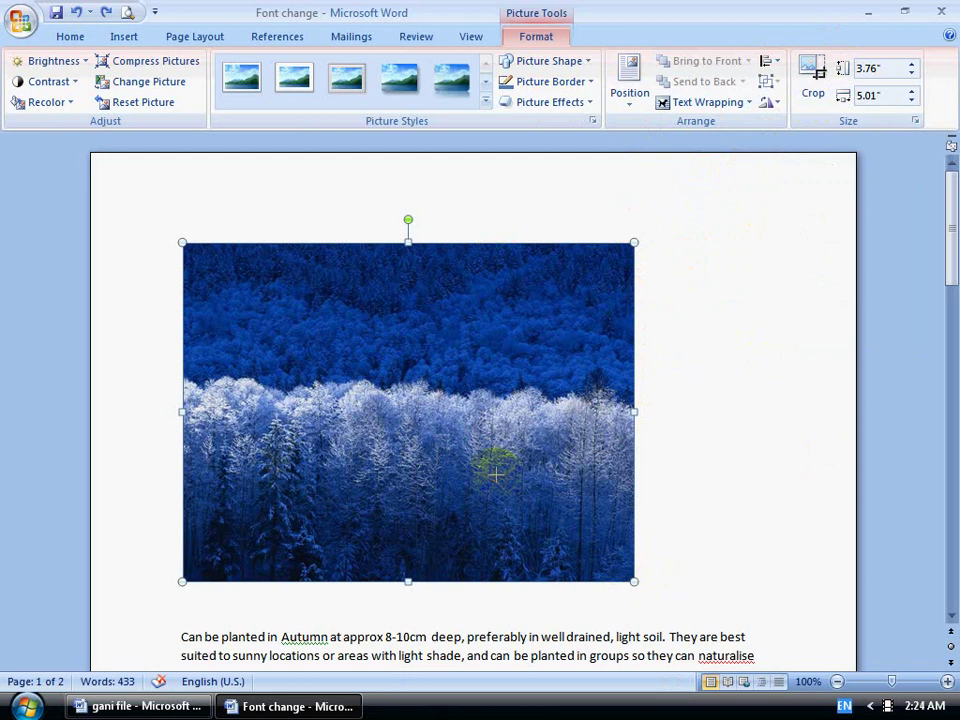
- Shrink the winter picture proportionally to about 2.6" by 3.46", and enlarge it again to about 3.62" by 4.82"
drag(497, 474, 494, 476)
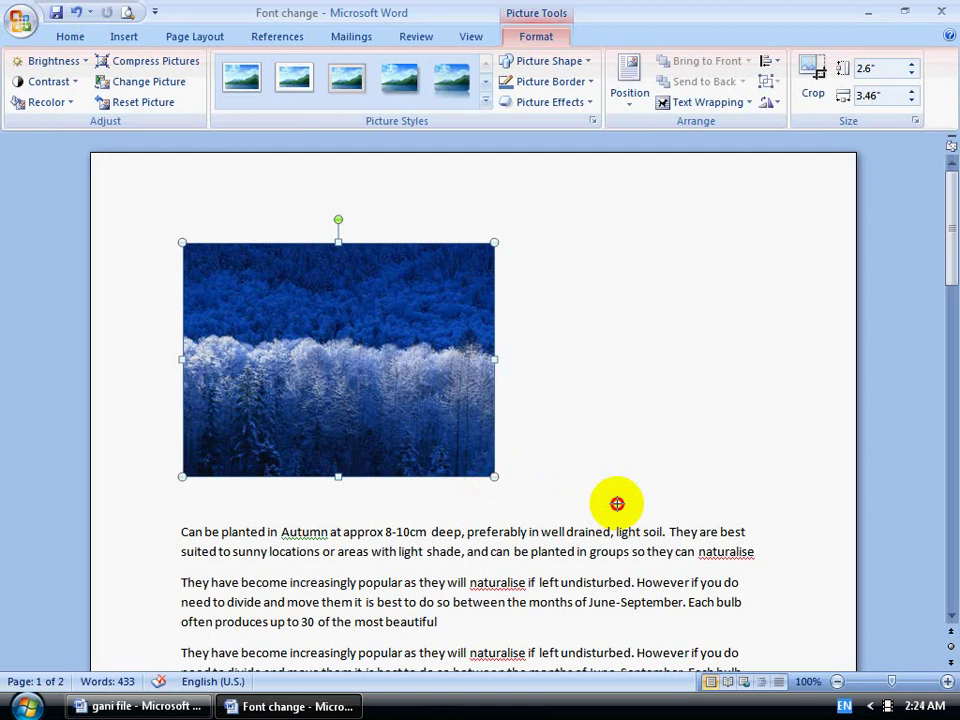
key(ctrl+z)
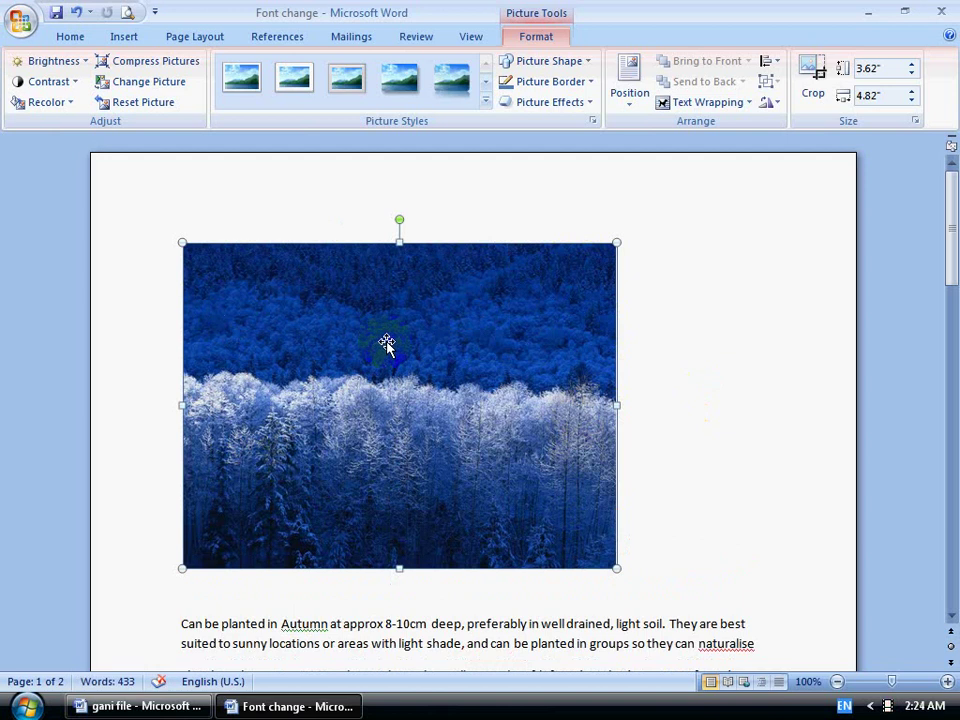
- Delete the winter picture and choose the Water lilies sample picture to insert in its place
key(Delete)
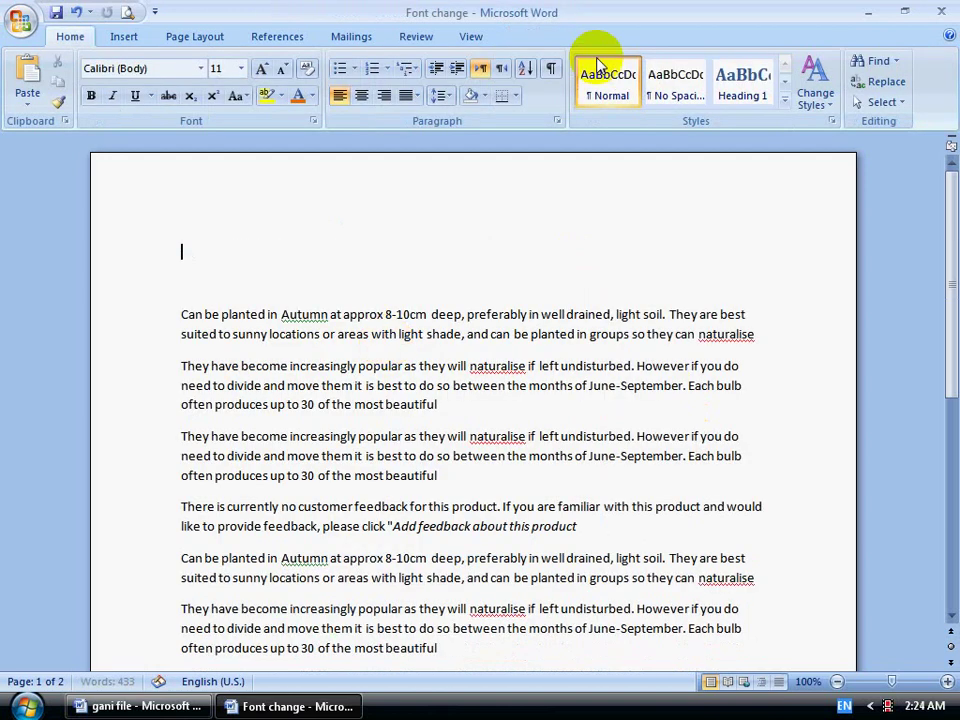
click(123, 37)
click(172, 85)
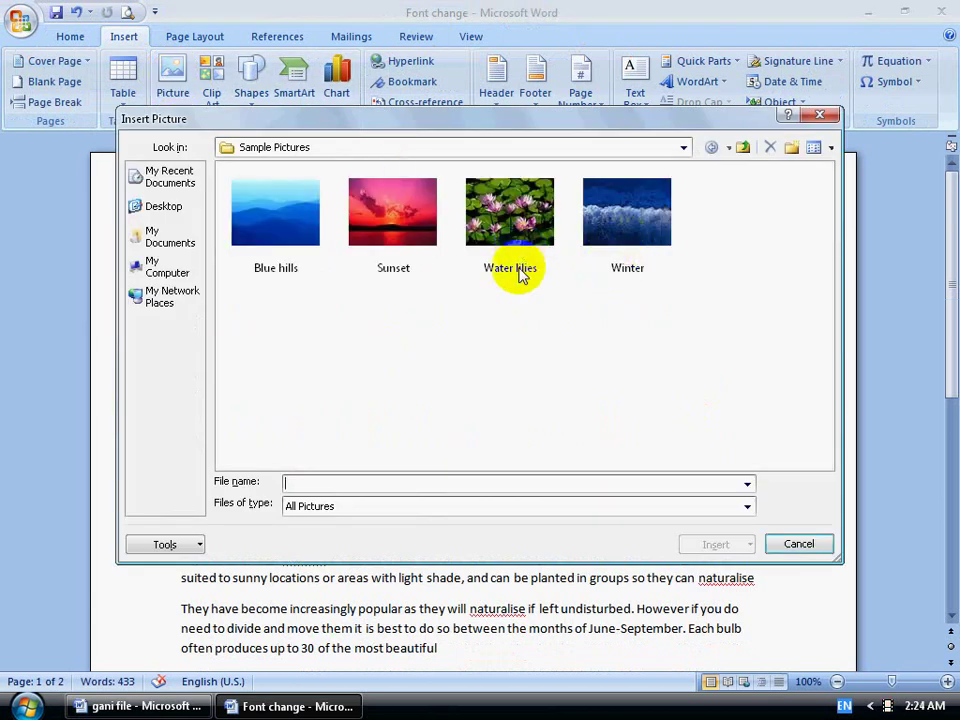
click(502, 208)
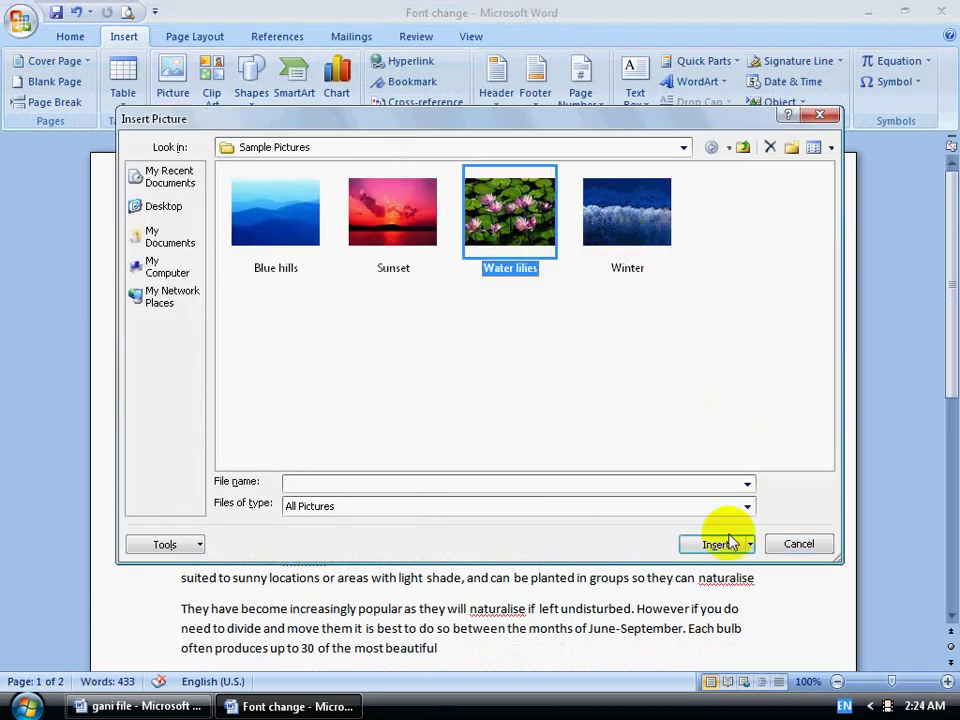